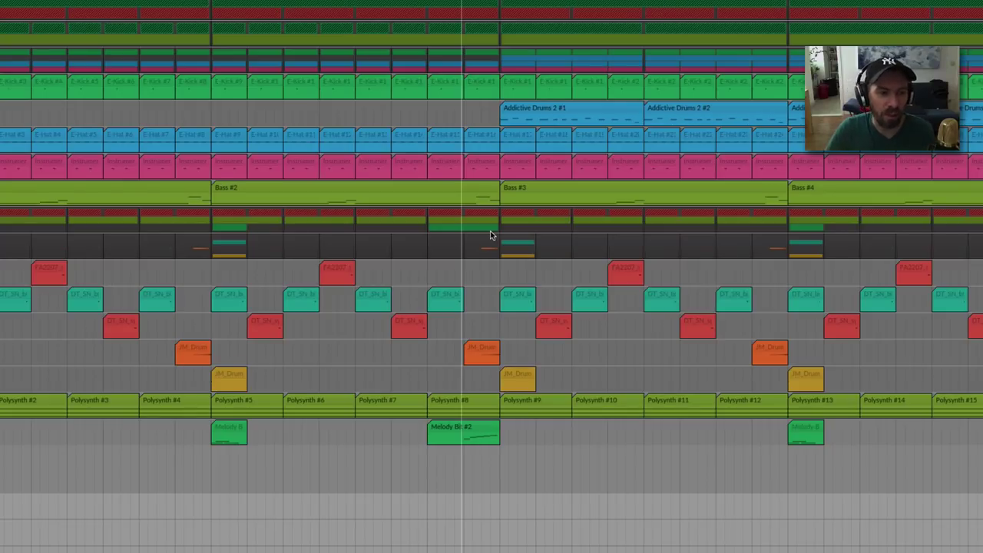
# Bring the Drums Master smart:comp forward over the arrangement, showing drums profile at -36.0dB, 2.9:1
pyautogui.press('super+Tab')
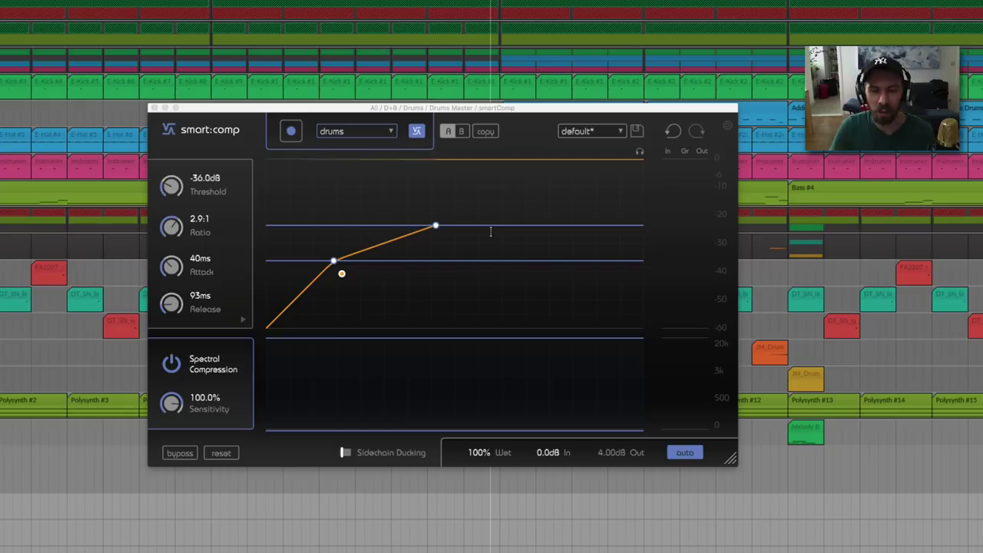
pyautogui.moveTo(451, 108); pyautogui.dragTo(458, 97)
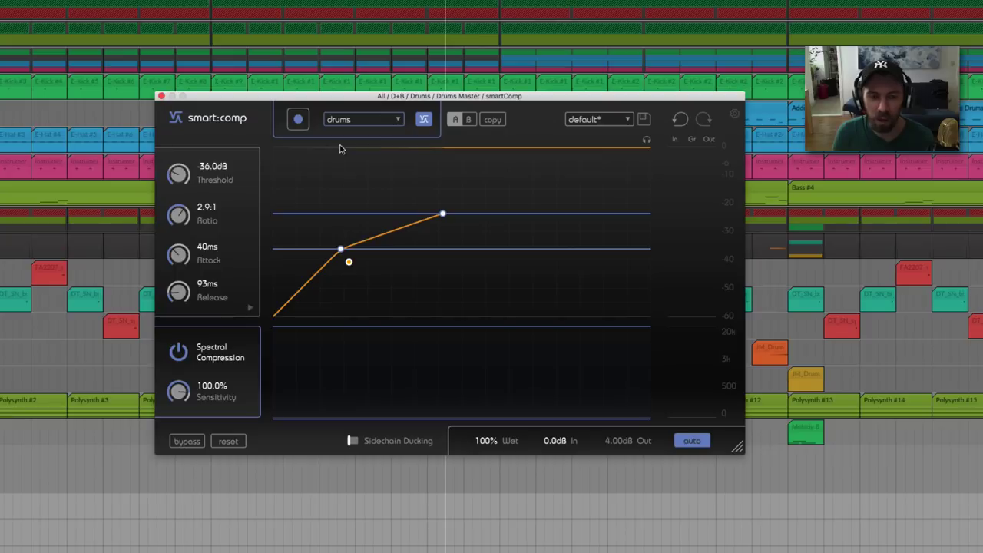
pyautogui.moveTo(361, 97)
pyautogui.mouseDown()
pyautogui.moveTo(329, 90)
pyautogui.moveTo(360, 94)
pyautogui.mouseUp()
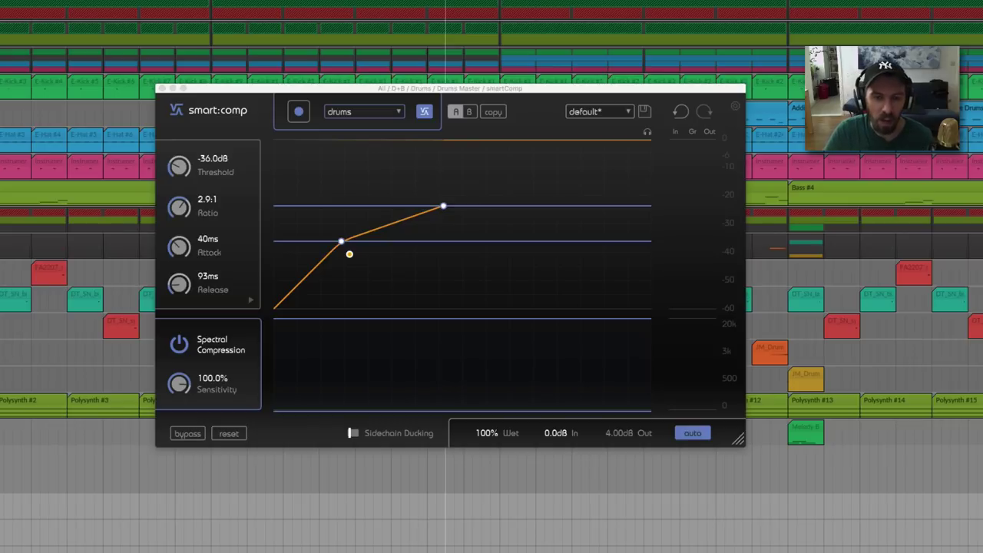
pyautogui.moveTo(217, 91); pyautogui.dragTo(243, 93)
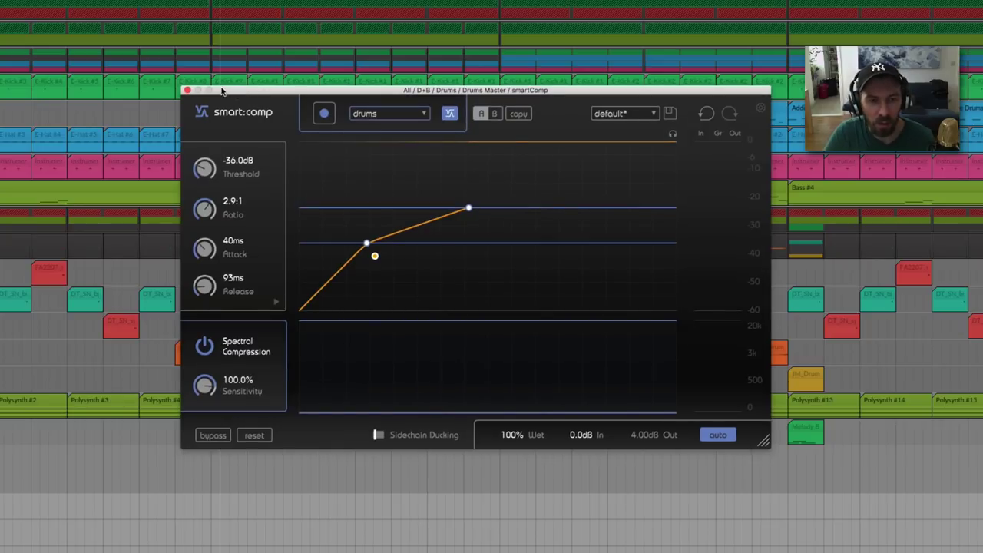
pyautogui.moveTo(221, 91); pyautogui.dragTo(217, 89)
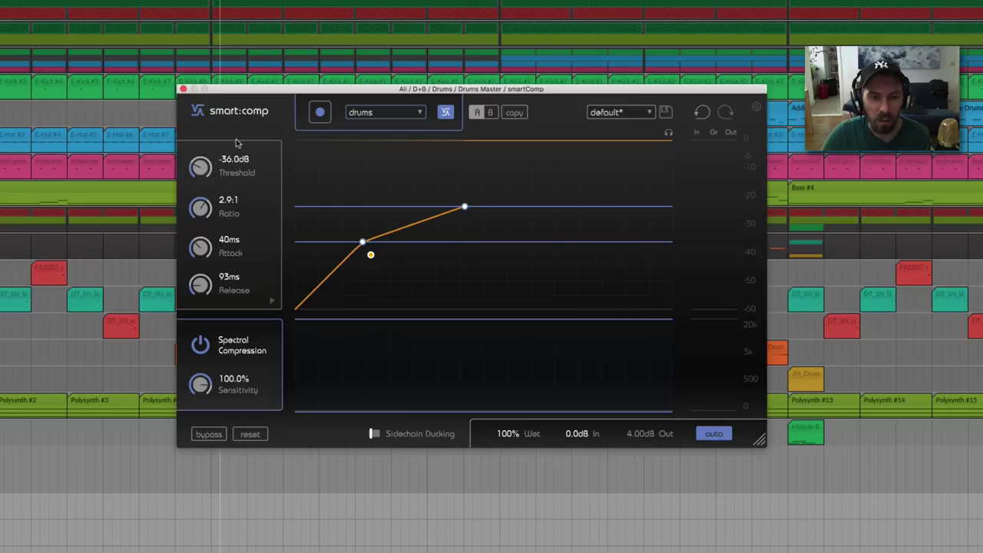
pyautogui.click(272, 301)
pyautogui.click(189, 188)
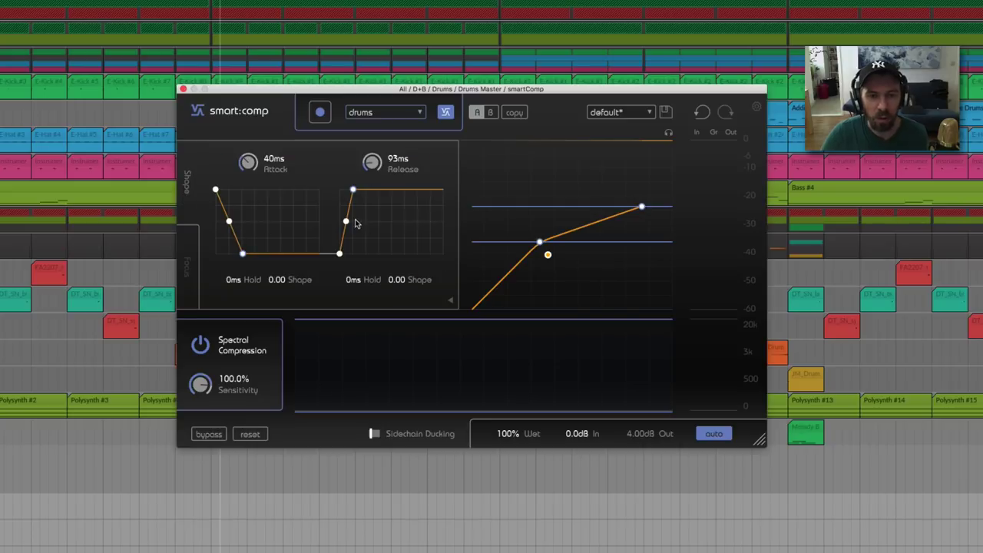
pyautogui.click(188, 266)
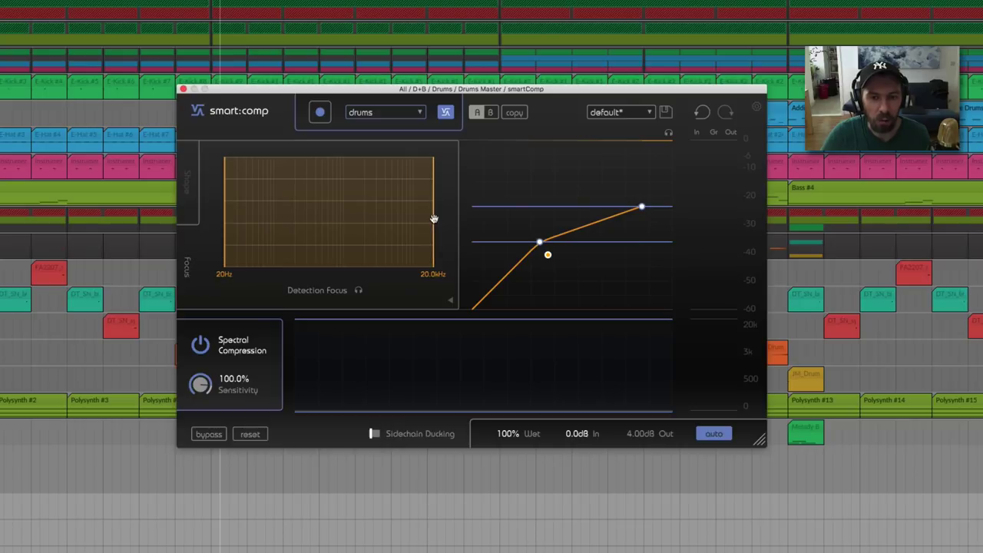
pyautogui.moveTo(435, 218); pyautogui.dragTo(456, 221)
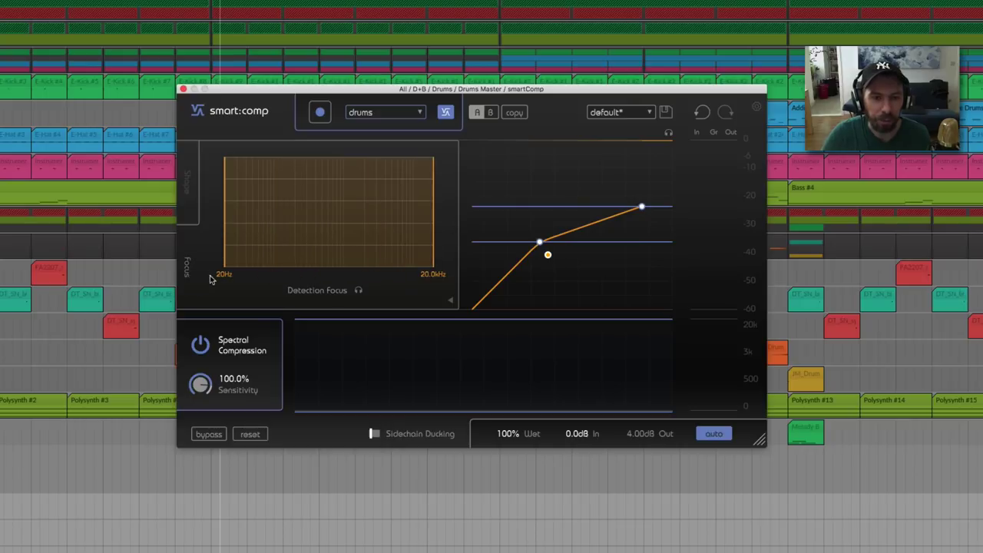
pyautogui.click(451, 300)
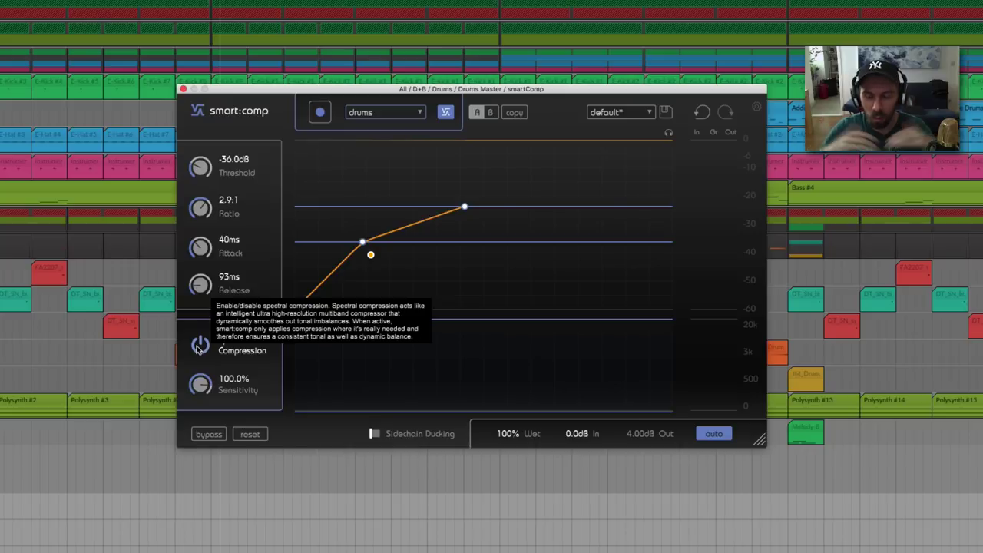
pyautogui.click(198, 347)
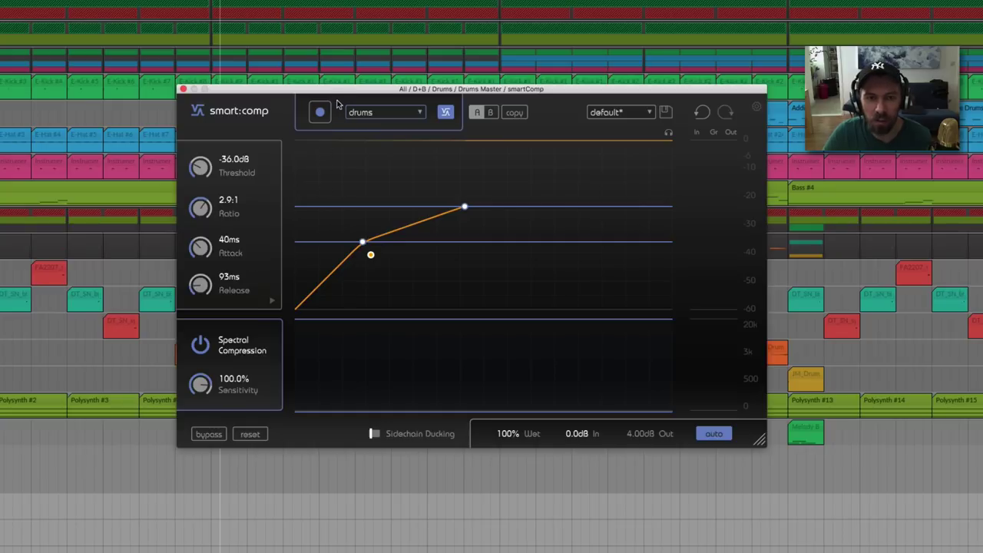
pyautogui.moveTo(338, 92); pyautogui.dragTo(373, 95)
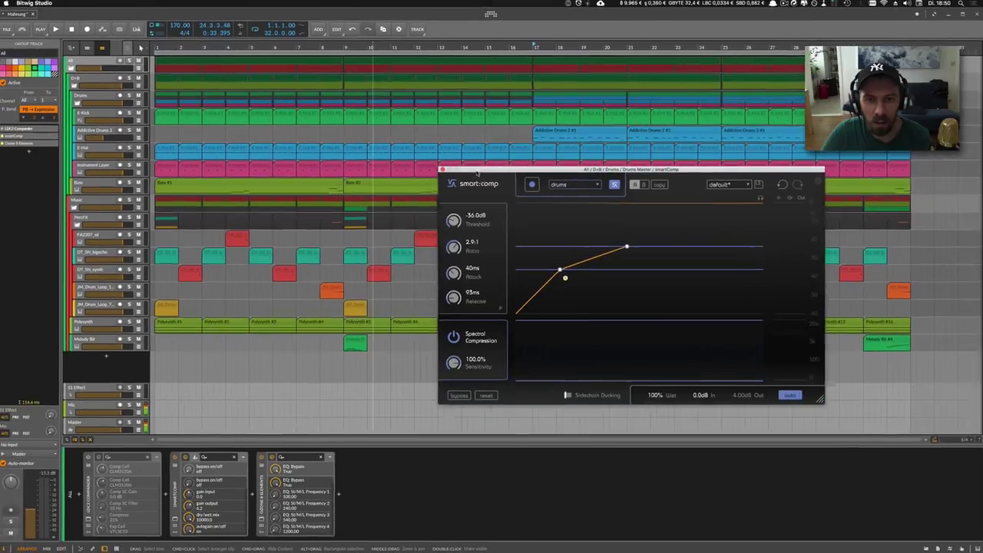
# Zoom the arrangement out to the whole song with playback returned to bar 17
pyautogui.moveTo(477, 174); pyautogui.dragTo(548, 217)
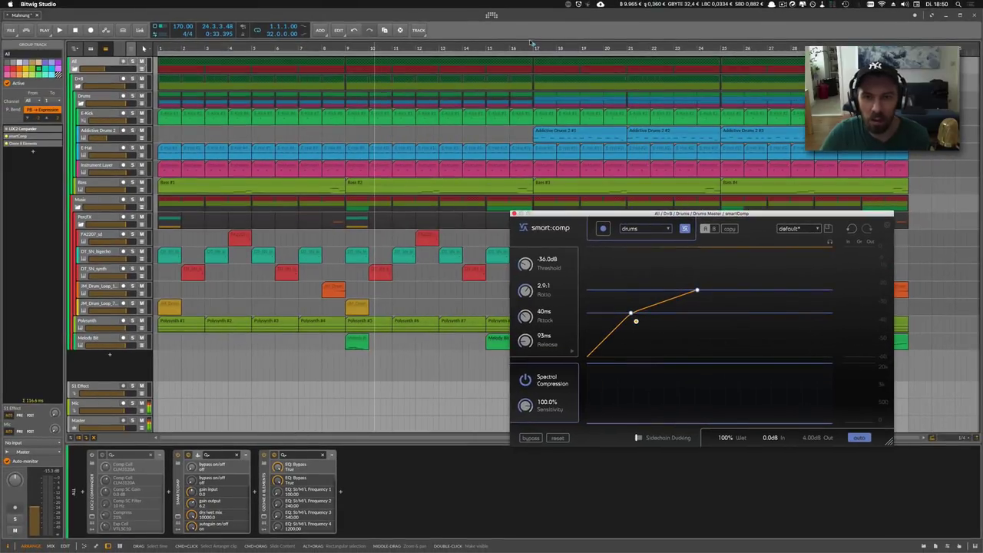
pyautogui.moveTo(533, 46); pyautogui.dragTo(507, 54)
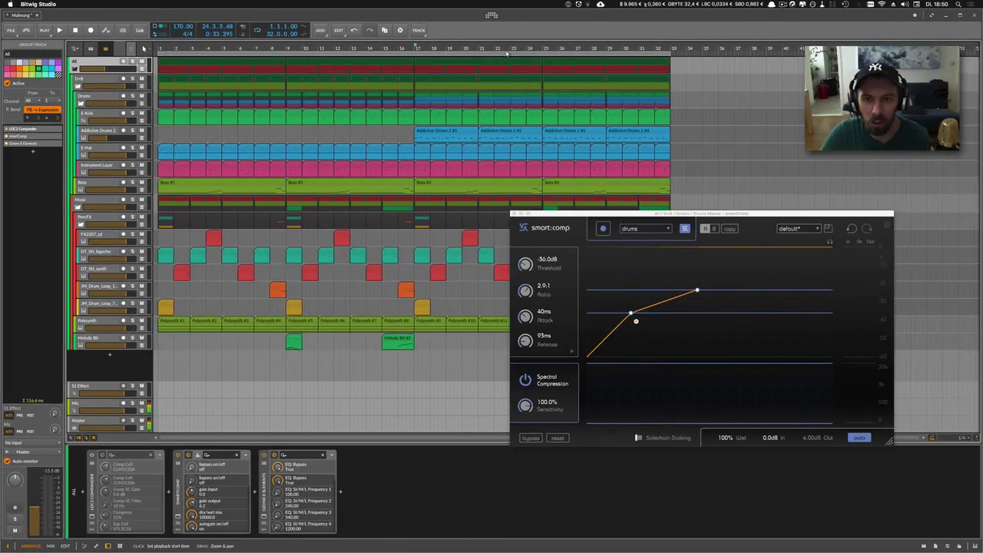
pyautogui.press('space')
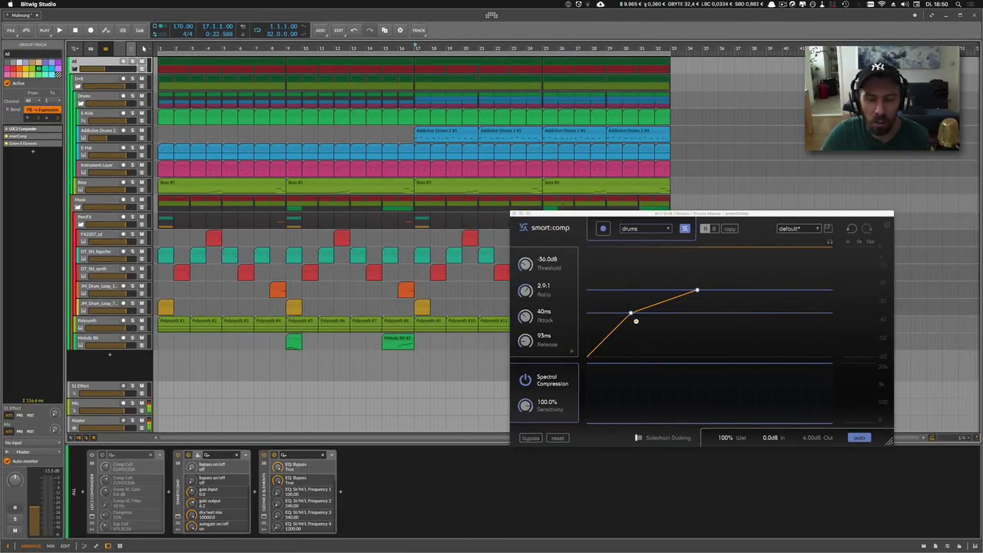
# Play from bar 17 and have smart:comp learn the drums, adapting to -36.5dB threshold and 45ms attack
pyautogui.moveTo(572, 214); pyautogui.dragTo(595, 196)
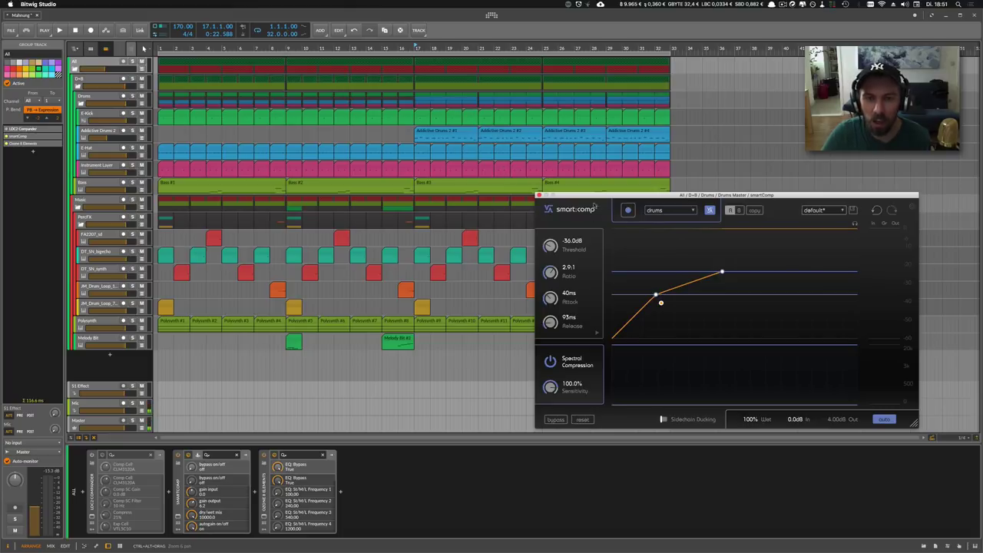
pyautogui.click(414, 53)
pyautogui.press('space')
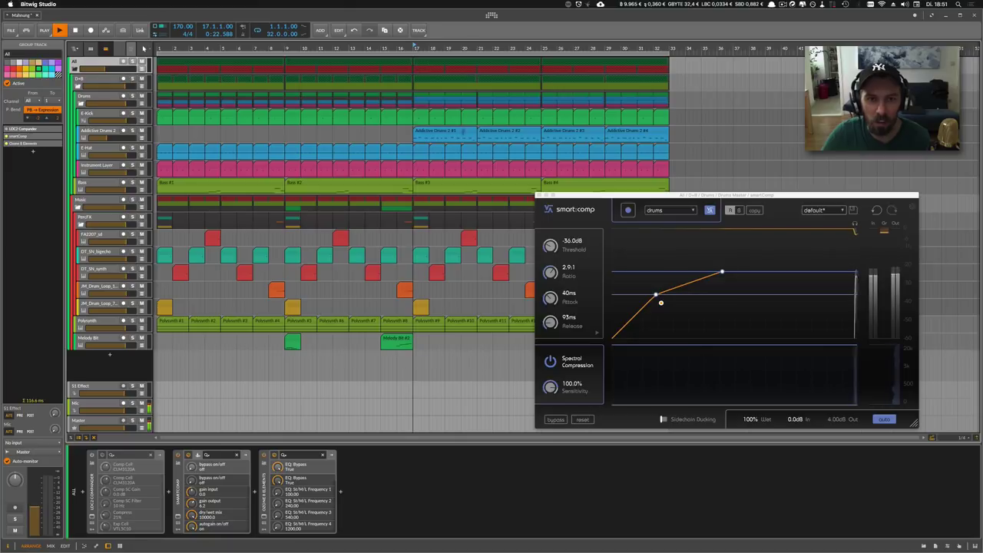
pyautogui.click(628, 212)
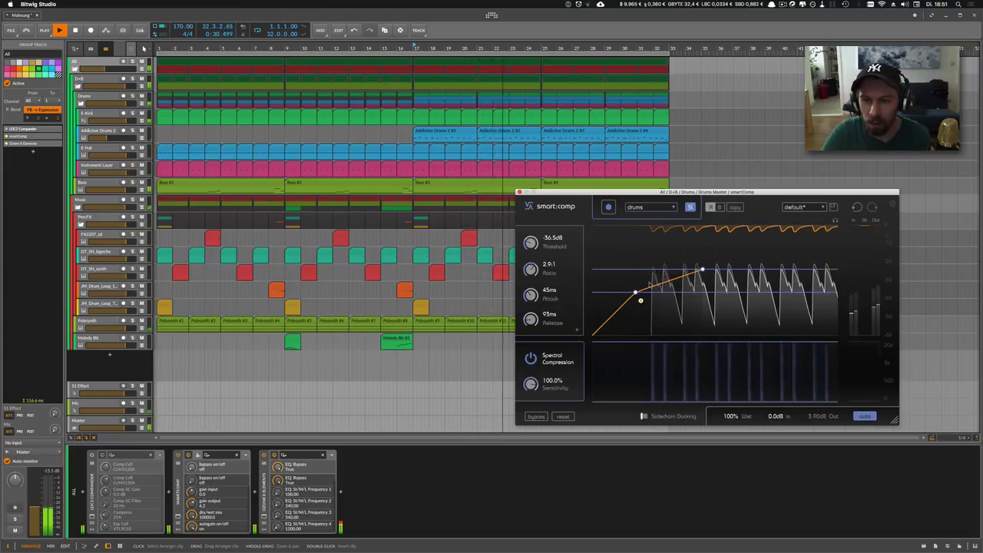
# Try smart:comp's standard profile, then switch back to the drums profile
pyautogui.click(641, 208)
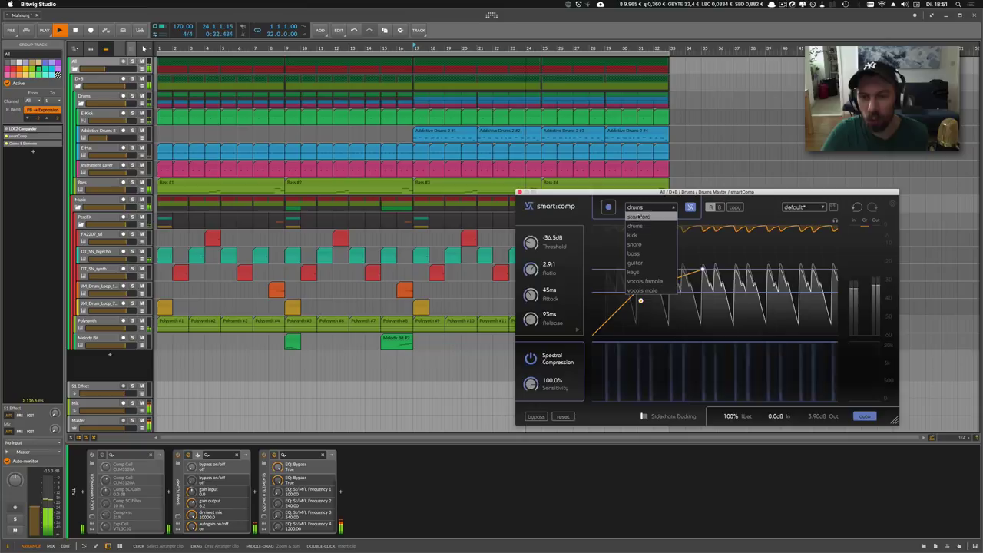
pyautogui.click(638, 217)
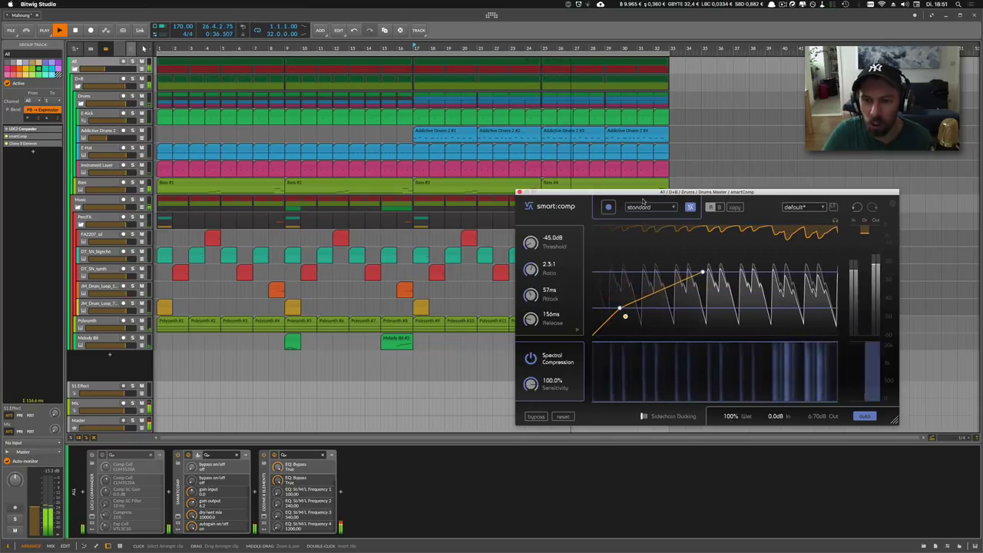
pyautogui.click(643, 208)
pyautogui.click(641, 222)
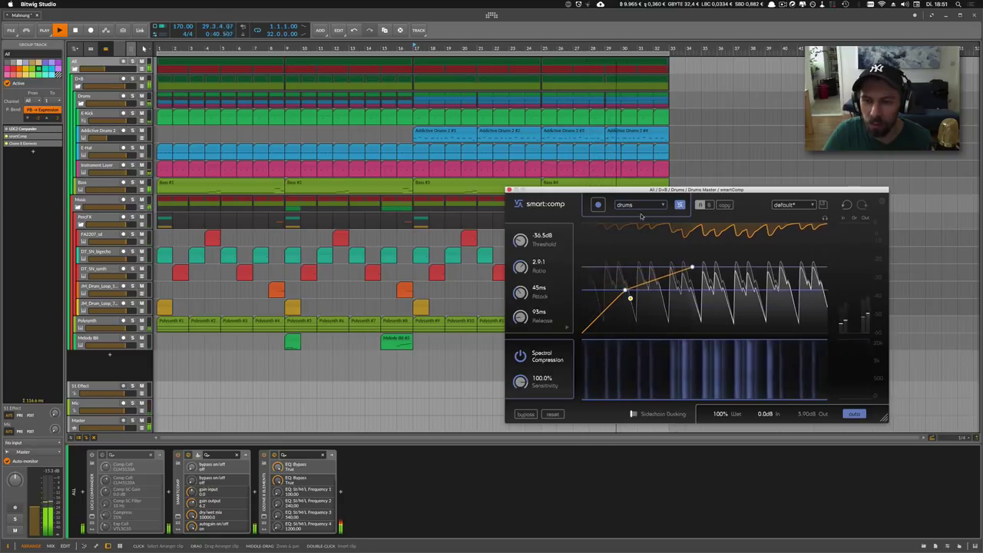
# Confirm the drums profile stays selected, holding -36.5dB threshold, 2.9:1 ratio, 45ms attack, 93ms release
pyautogui.click(640, 205)
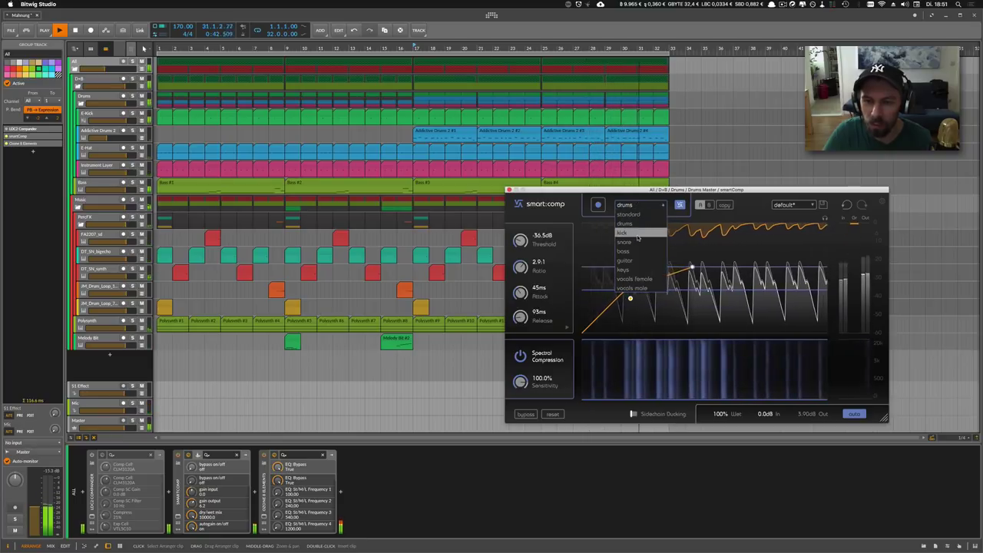
pyautogui.click(665, 222)
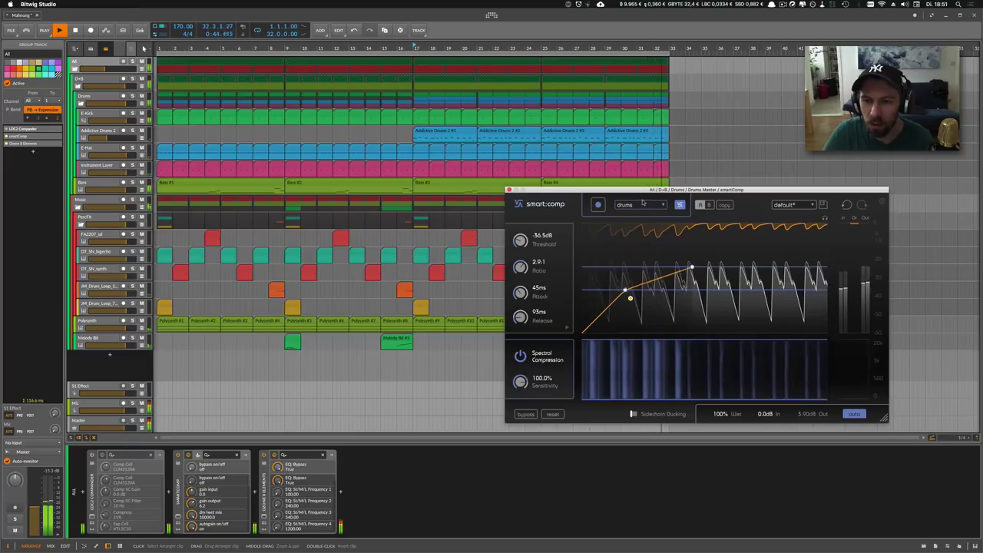
pyautogui.moveTo(650, 191); pyautogui.dragTo(664, 198)
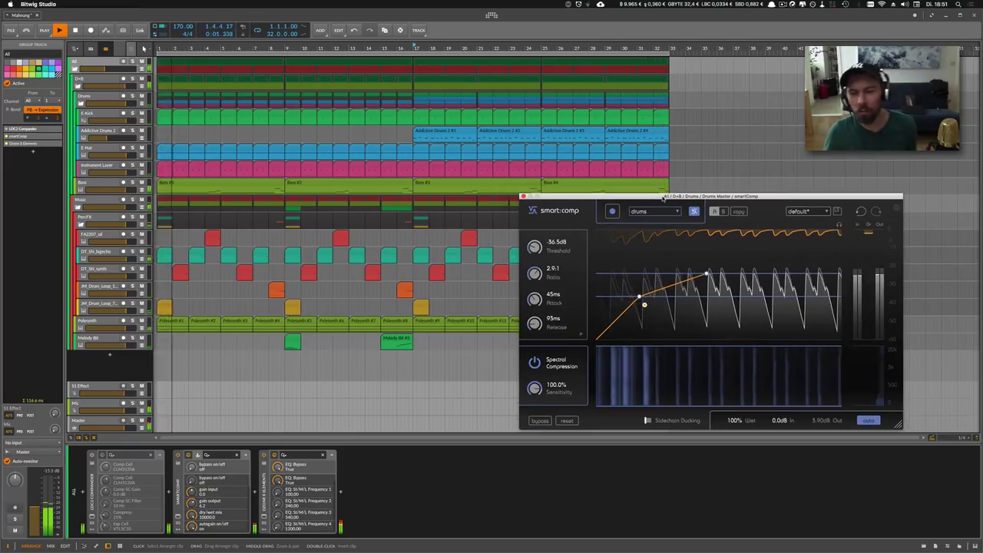
pyautogui.click(652, 211)
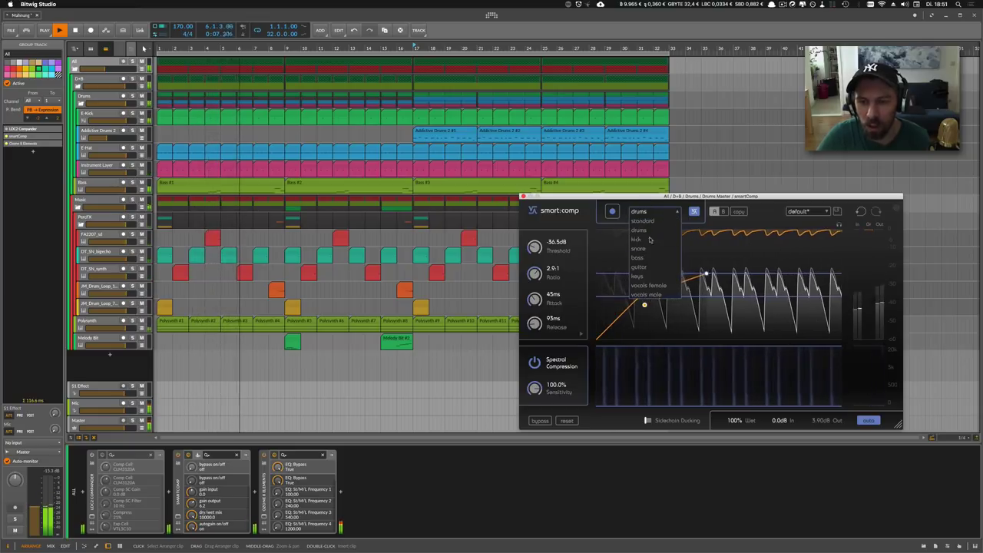
pyautogui.click(657, 211)
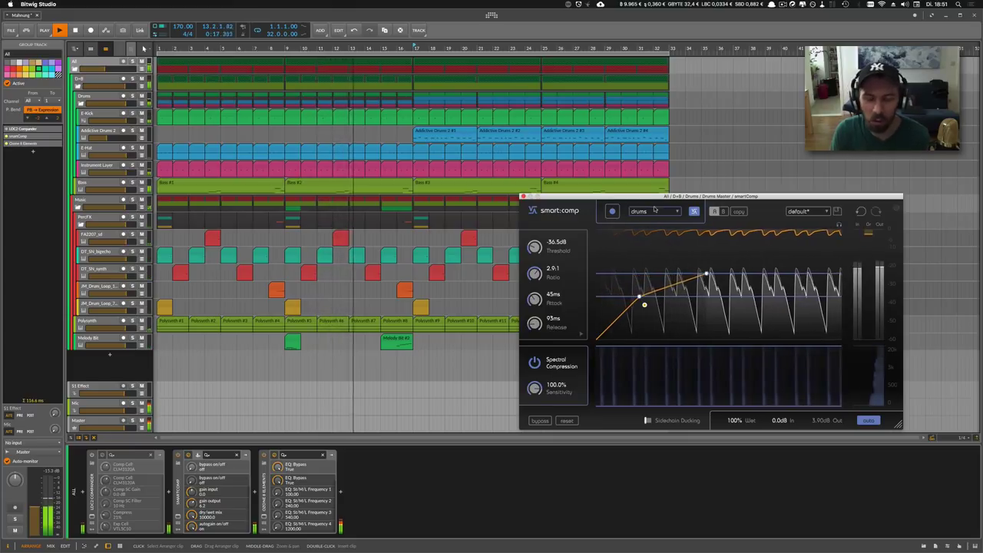
pyautogui.moveTo(662, 198); pyautogui.dragTo(665, 191)
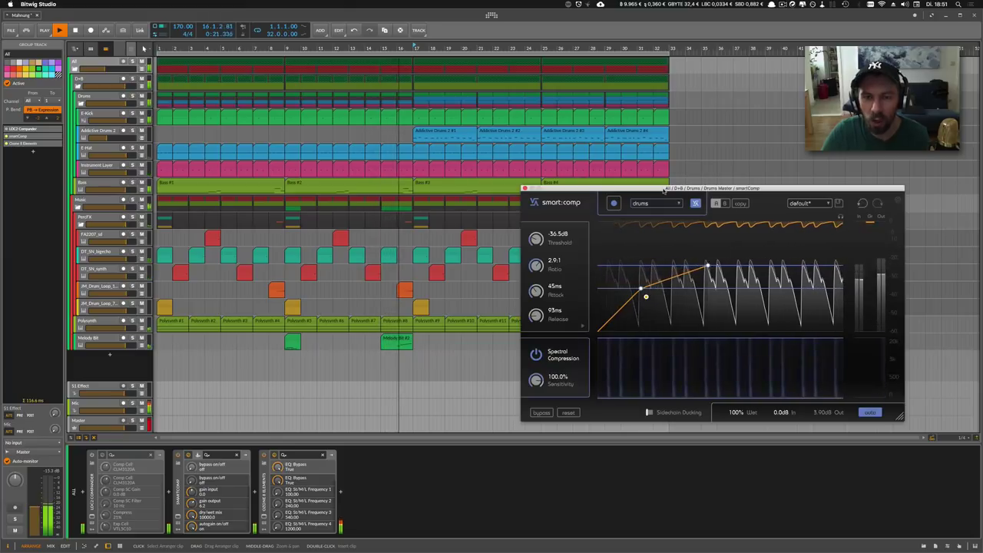
pyautogui.moveTo(664, 191); pyautogui.dragTo(658, 188)
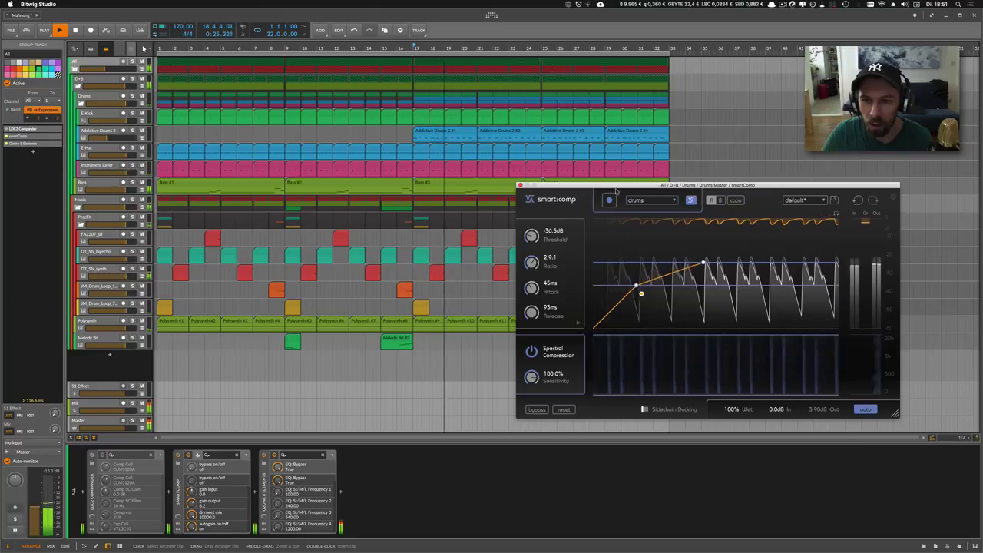
# Close the drum bus smart:comp and select the Bass track
pyautogui.click(520, 186)
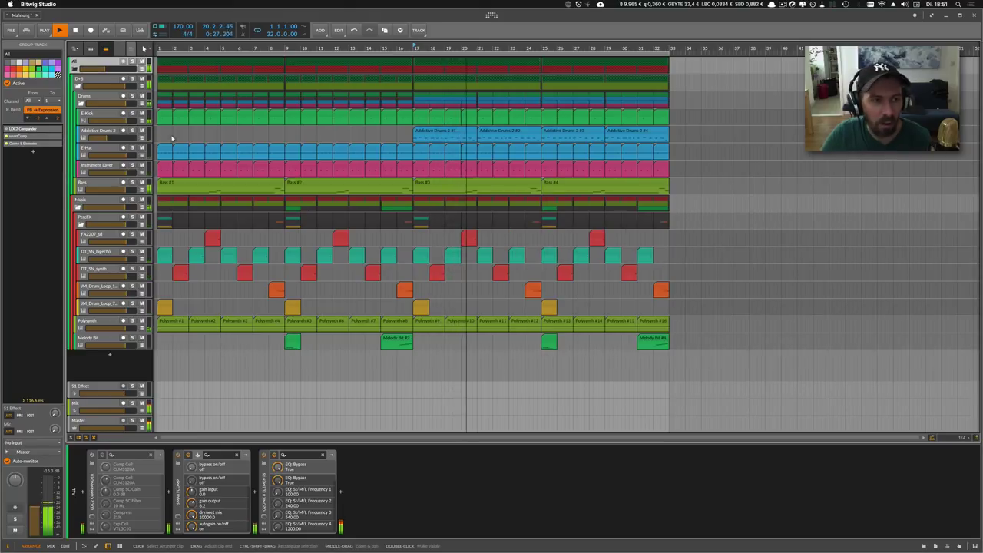
pyautogui.click(97, 90)
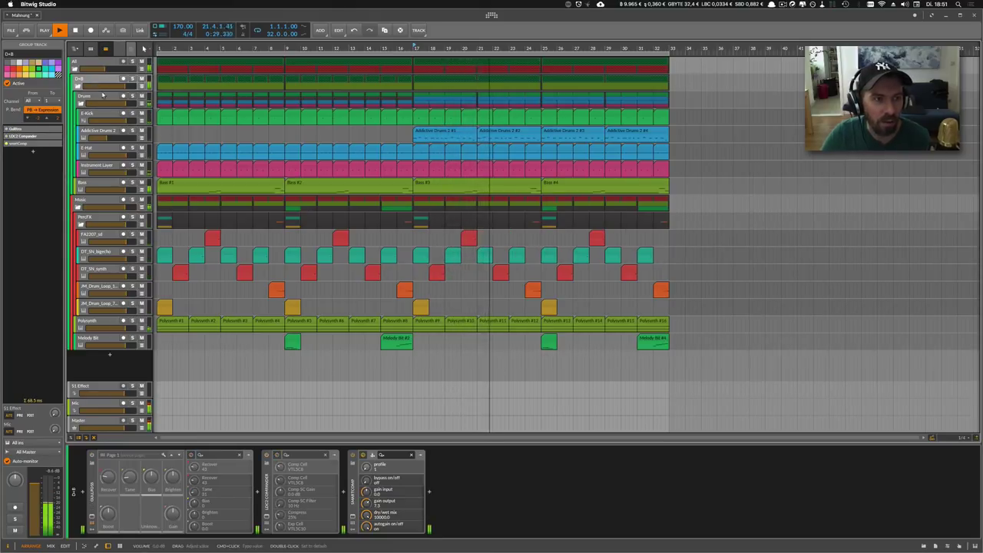
pyautogui.click(92, 184)
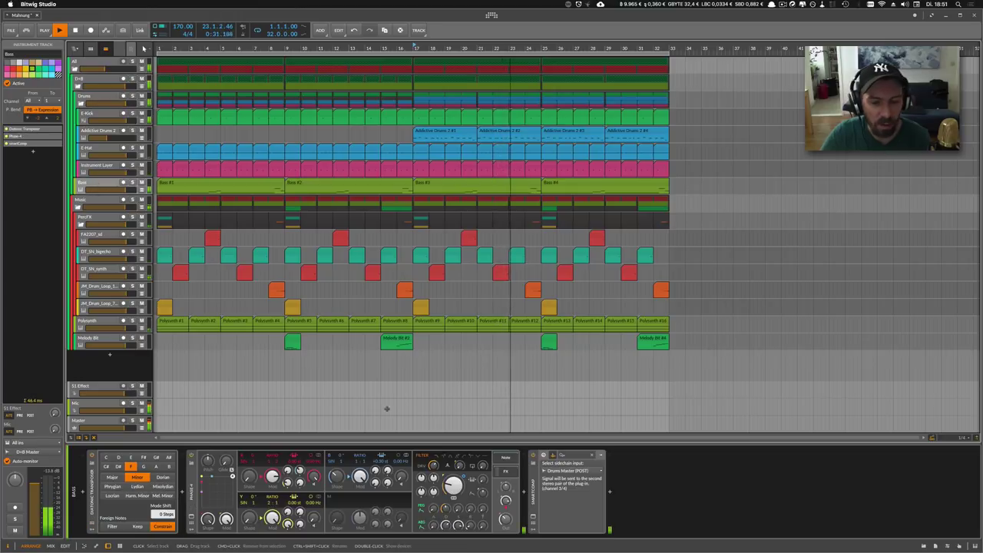
# In the Bass smart:comp, enable sidechain ducking fed from Drums Master (POST)
pyautogui.click(543, 456)
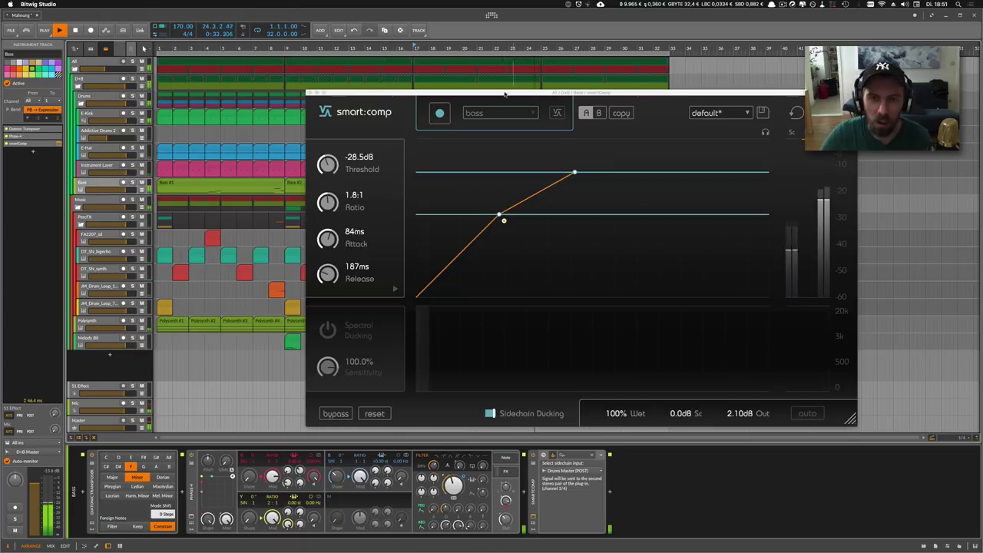
pyautogui.moveTo(473, 114); pyautogui.dragTo(568, 137)
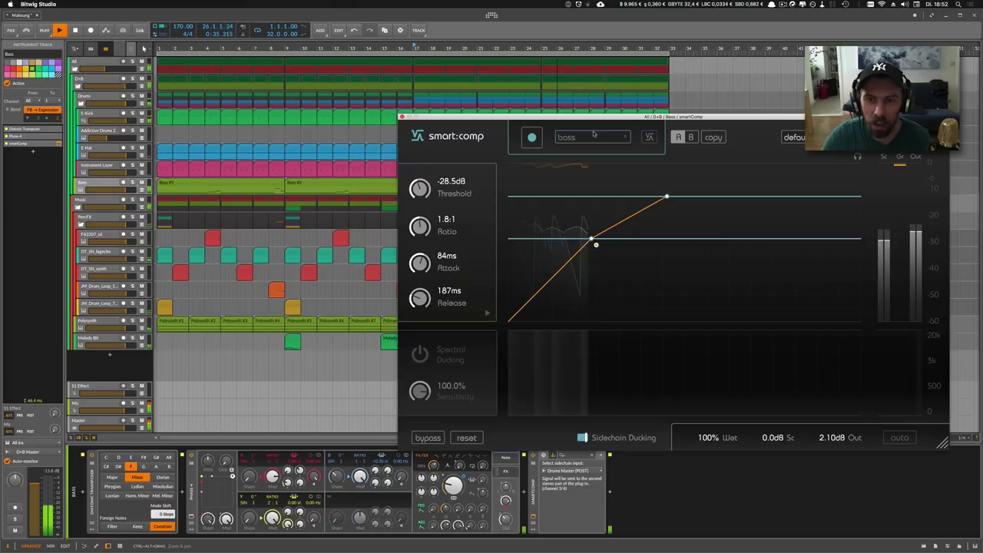
pyautogui.click(583, 437)
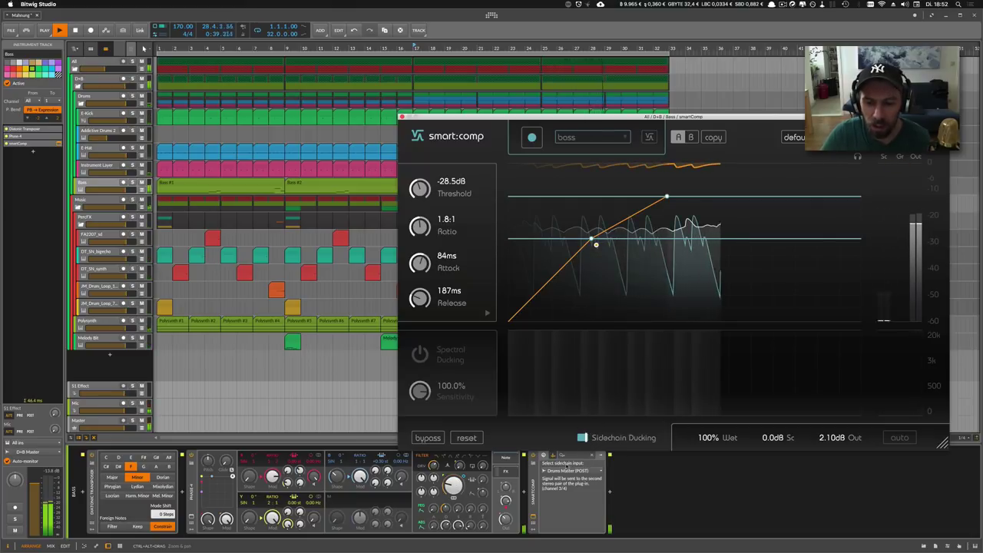
pyautogui.click(554, 470)
pyautogui.click(565, 470)
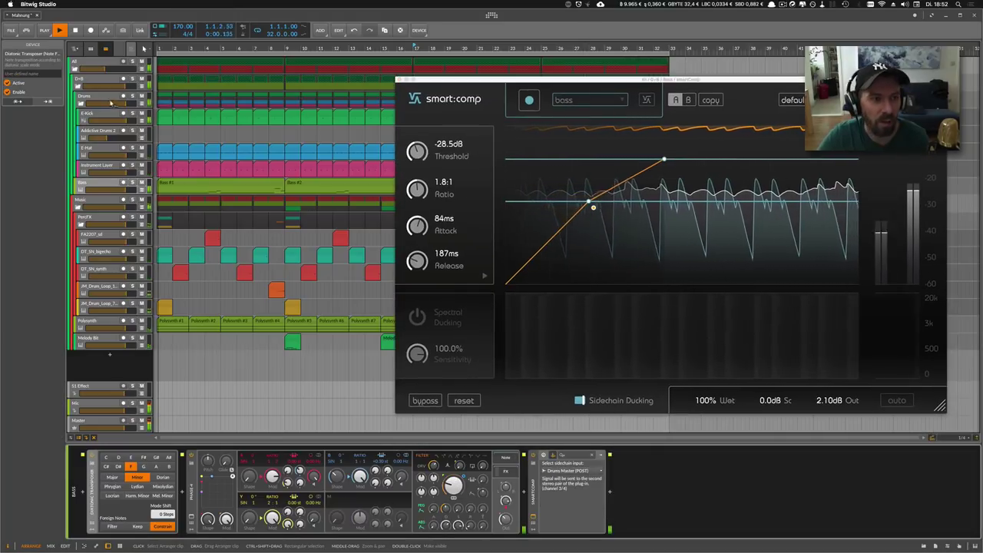
# Select the Drums group track and close the bass compressor window
pyautogui.click(517, 221)
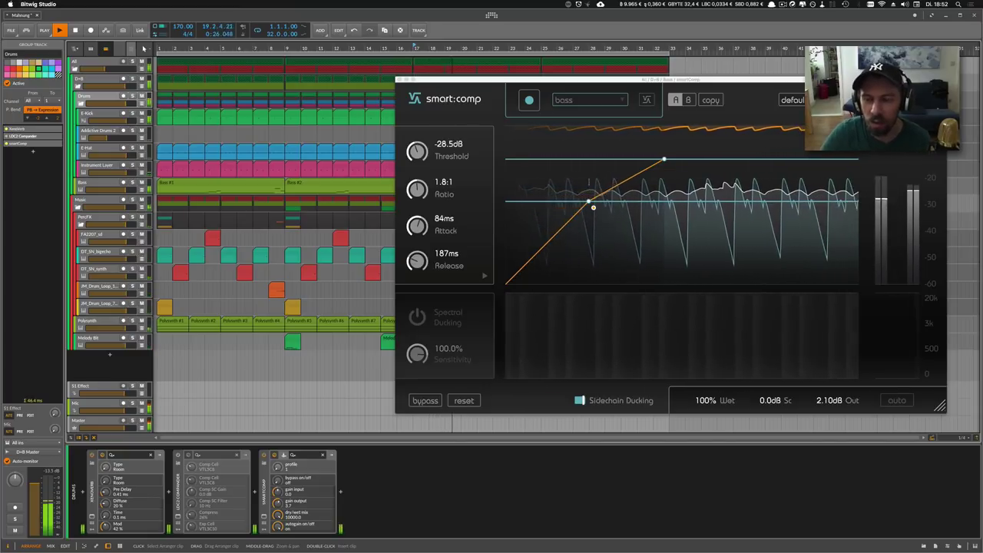
pyautogui.moveTo(595, 82); pyautogui.dragTo(588, 83)
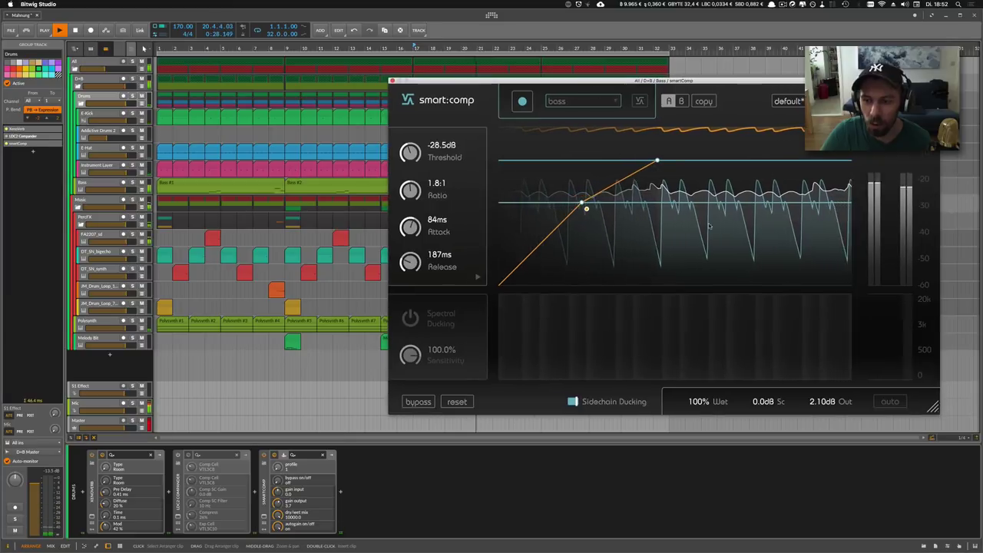
pyautogui.click(392, 81)
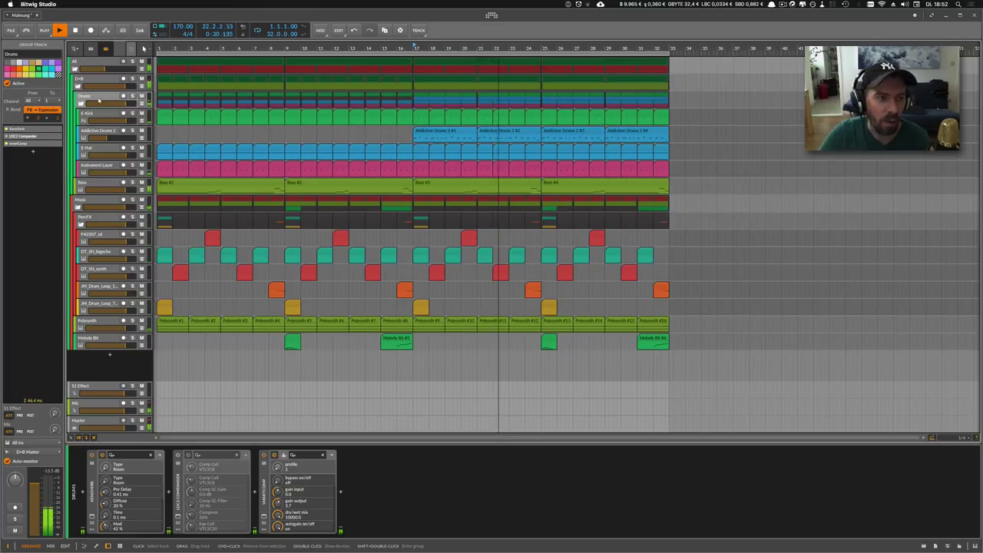
pyautogui.click(265, 520)
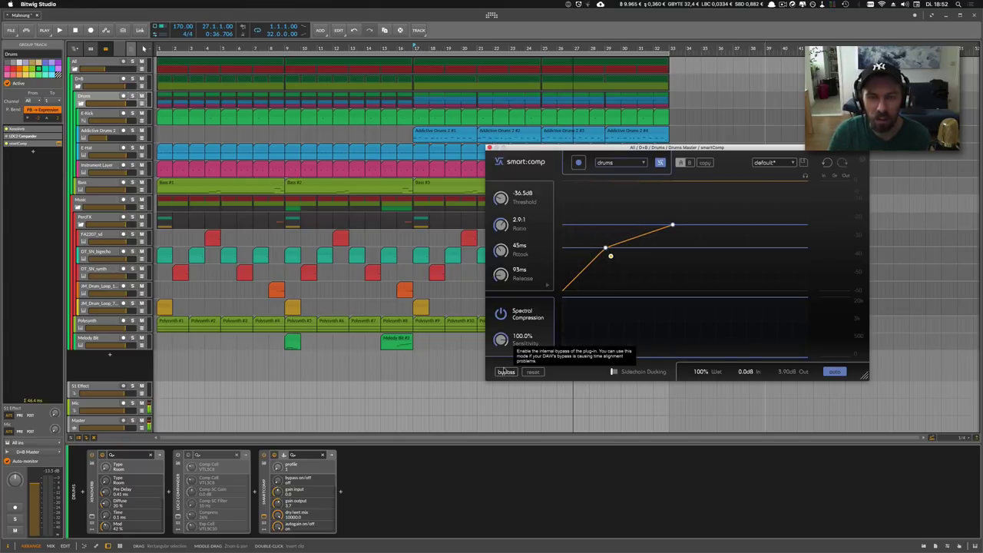
pyautogui.press('space')
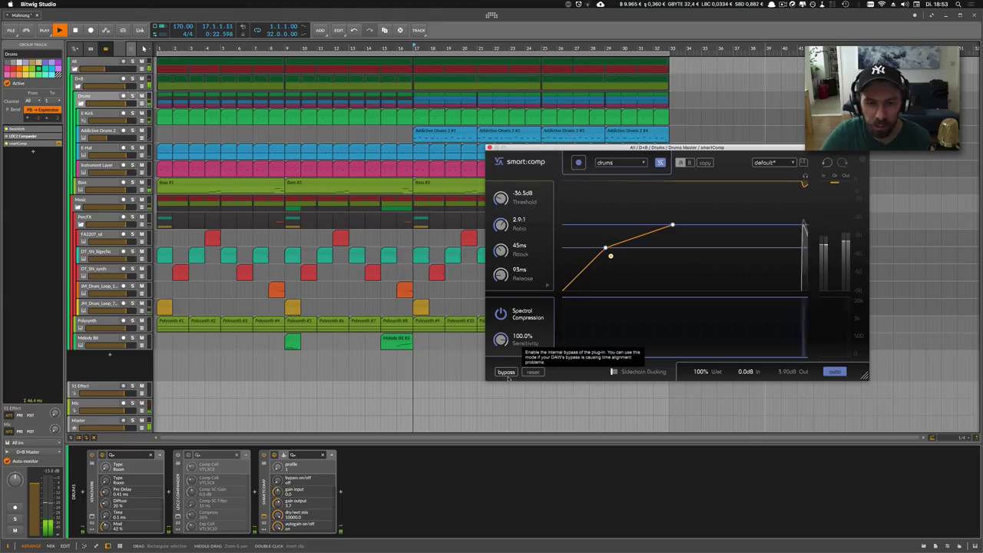
pyautogui.click(506, 372)
pyautogui.click(505, 372)
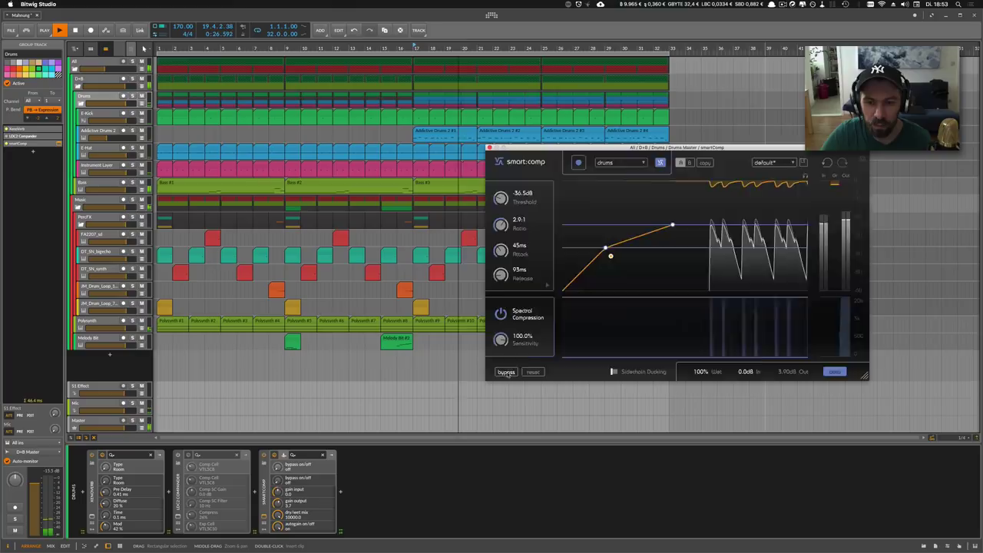
pyautogui.click(506, 373)
pyautogui.click(506, 372)
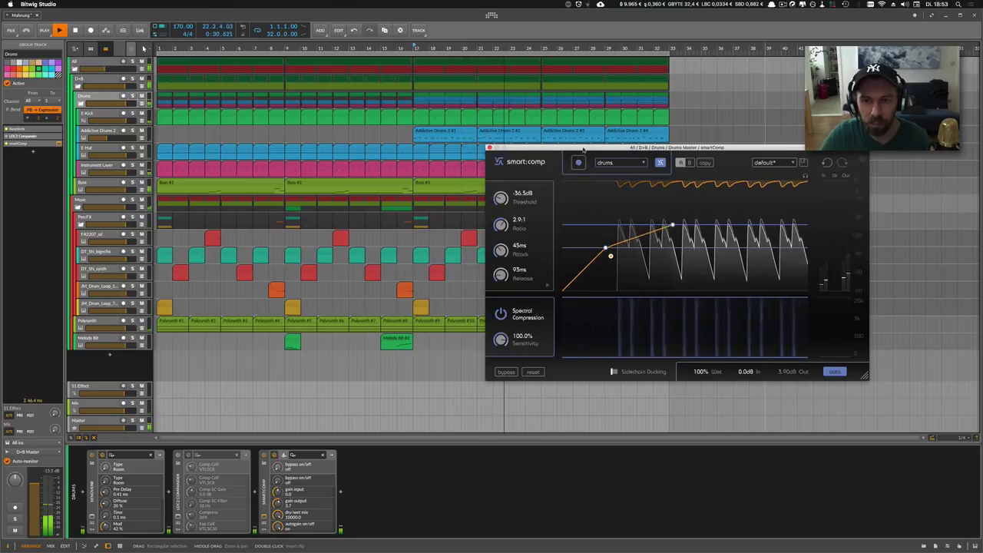
pyautogui.moveTo(863, 374); pyautogui.dragTo(893, 440)
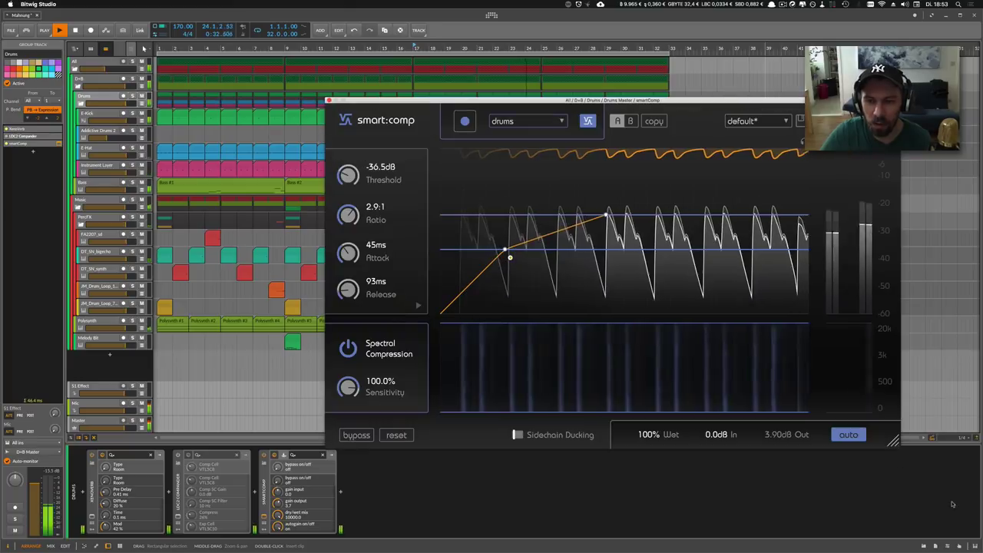
pyautogui.moveTo(621, 103); pyautogui.dragTo(514, 63)
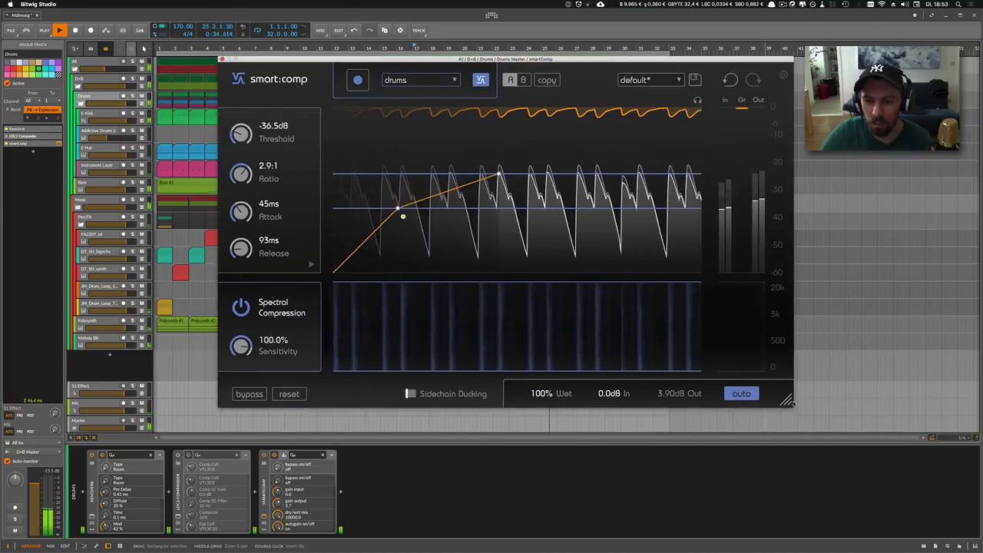
pyautogui.moveTo(790, 382); pyautogui.dragTo(826, 421)
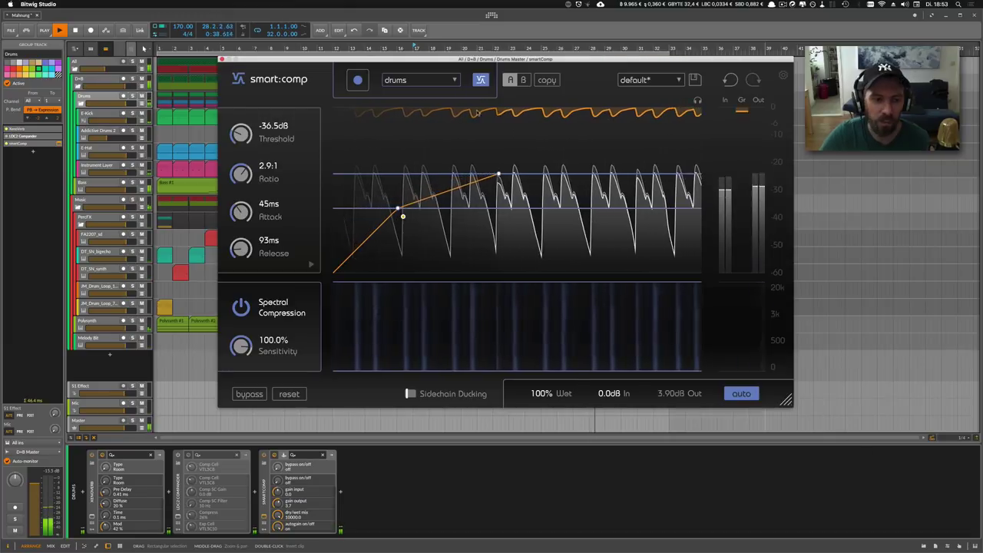
pyautogui.moveTo(391, 59); pyautogui.dragTo(441, 134)
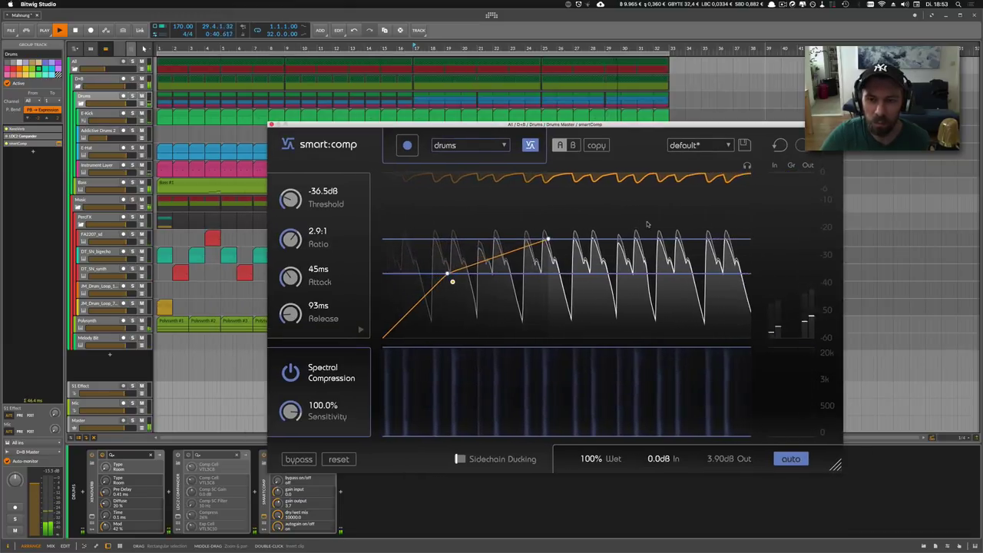
# Close the drums compressor and open the D+B bus's smart:comp window
pyautogui.click(271, 124)
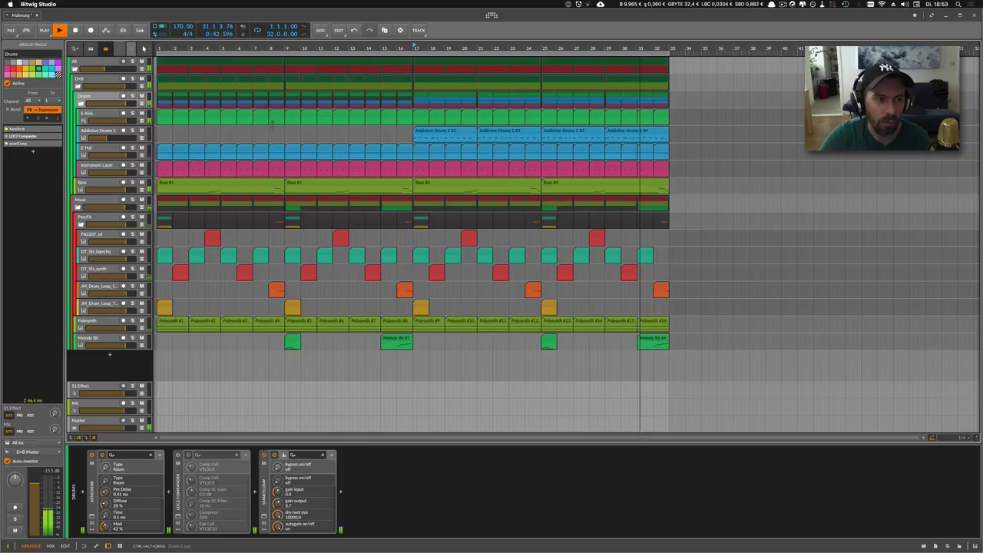
pyautogui.click(105, 77)
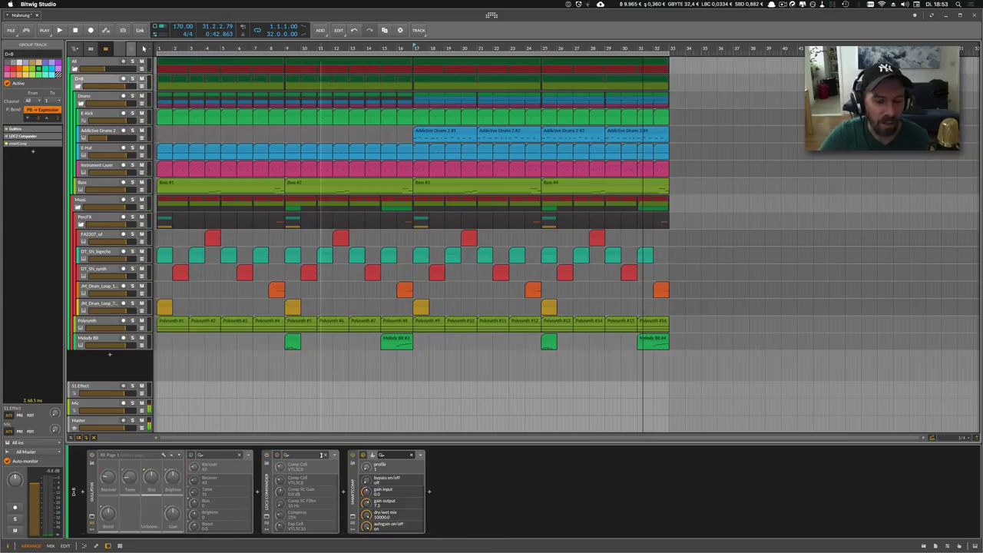
pyautogui.click(352, 519)
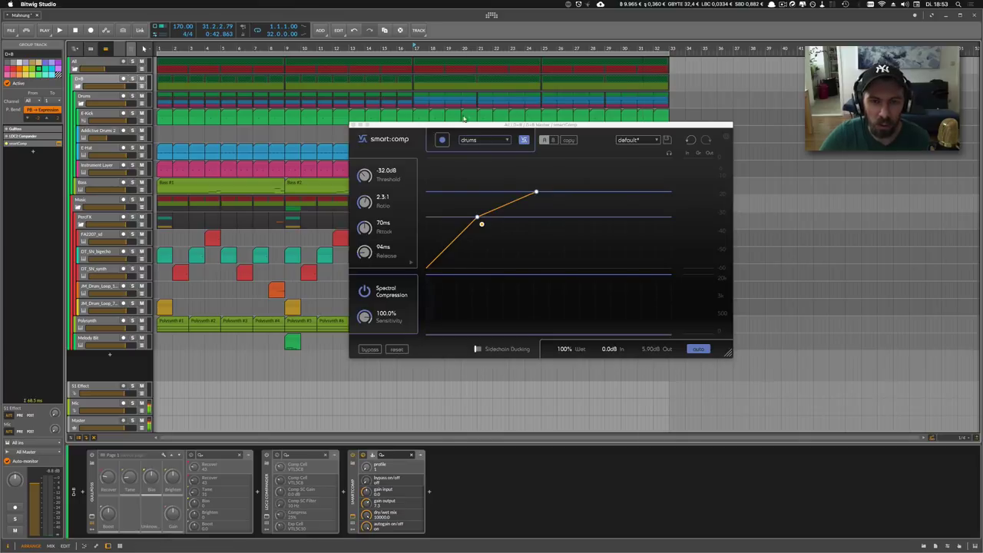
pyautogui.moveTo(464, 125); pyautogui.dragTo(541, 140)
# Keep the drums profile and let smart:comp learn the D+B mix to -32.0dB threshold, 3.0:1 ratio
pyautogui.click(548, 157)
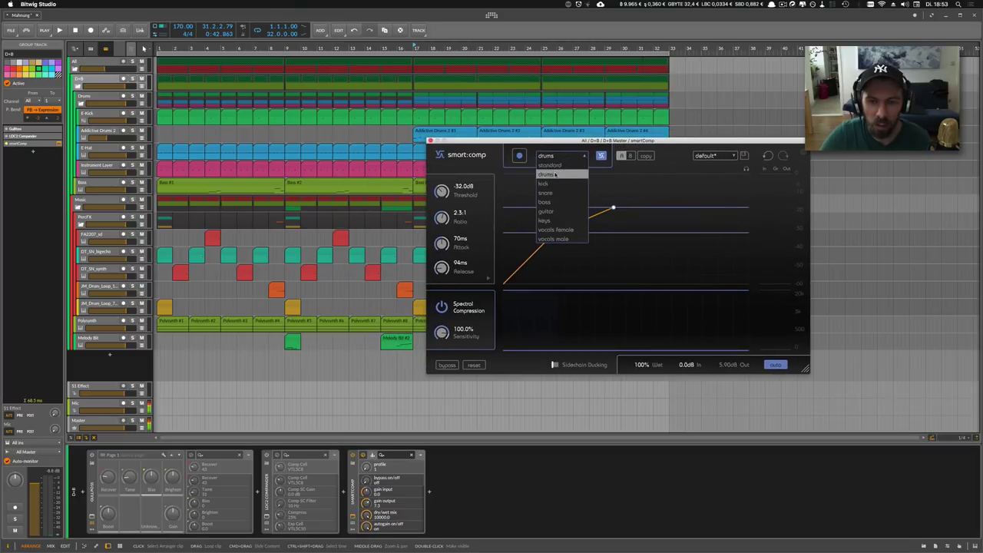
pyautogui.click(573, 157)
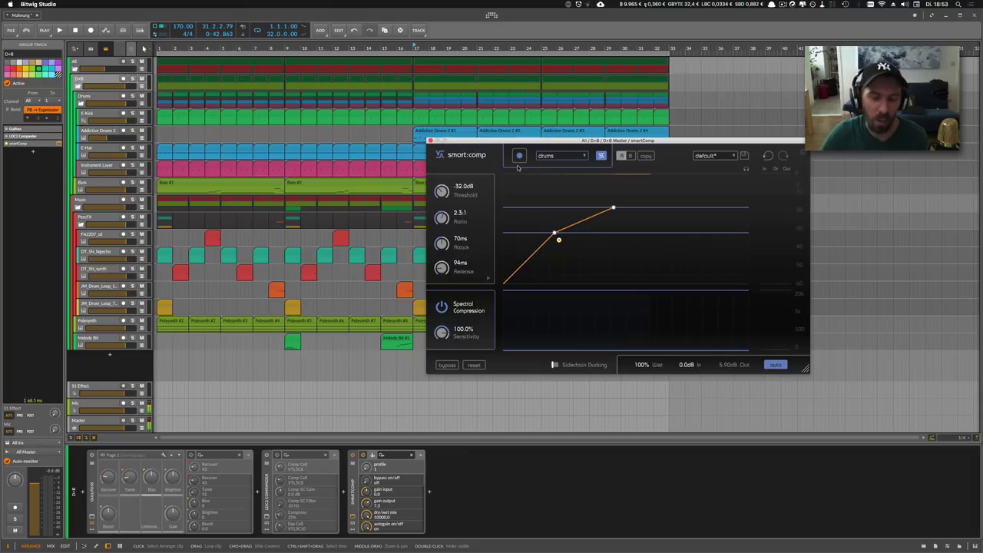
pyautogui.click(519, 158)
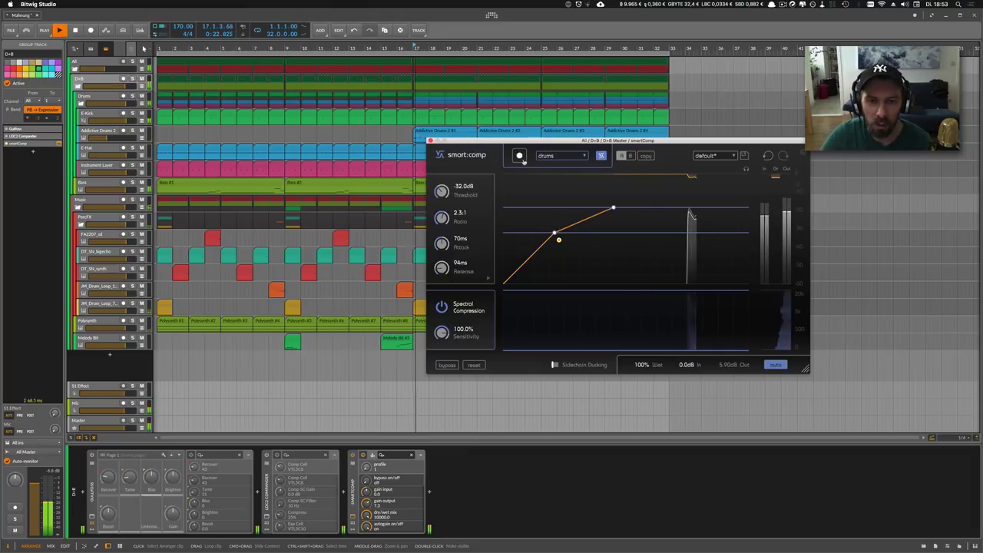
pyautogui.moveTo(527, 143); pyautogui.dragTo(503, 163)
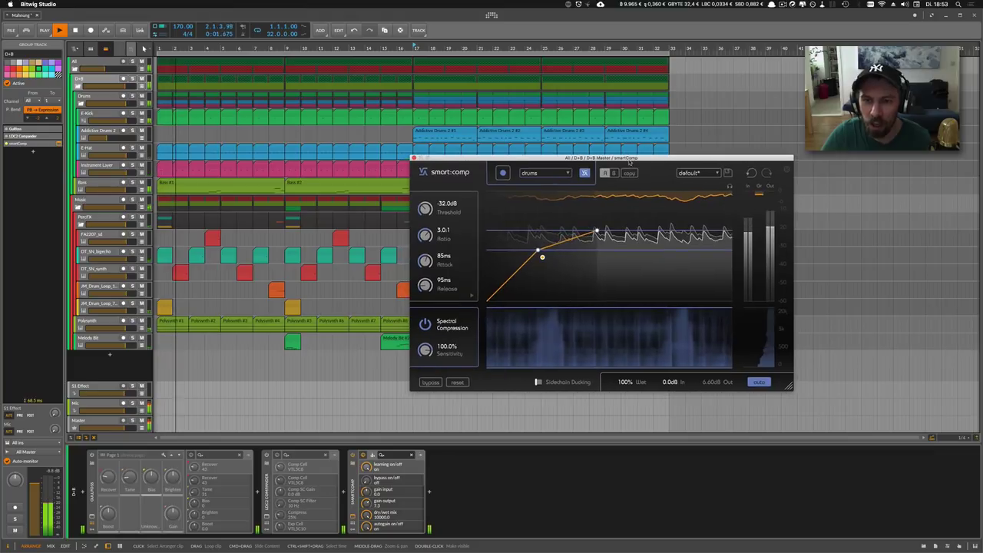
pyautogui.click(540, 175)
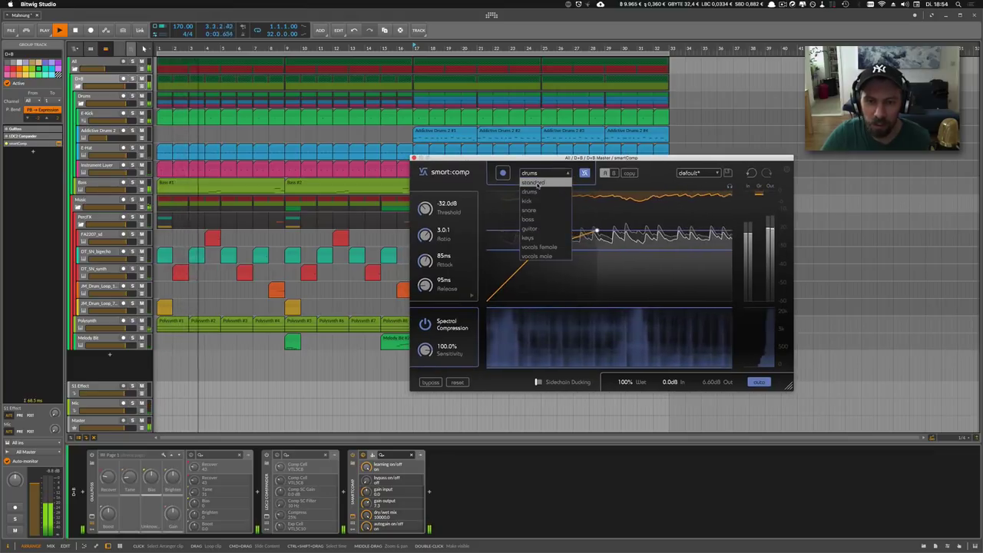
pyautogui.click(533, 182)
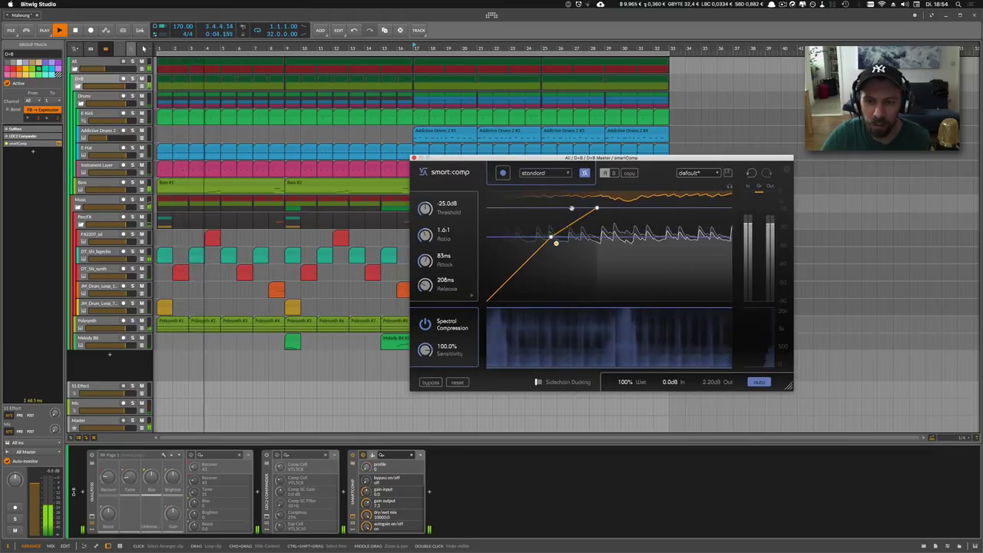
pyautogui.click(542, 173)
pyautogui.click(533, 194)
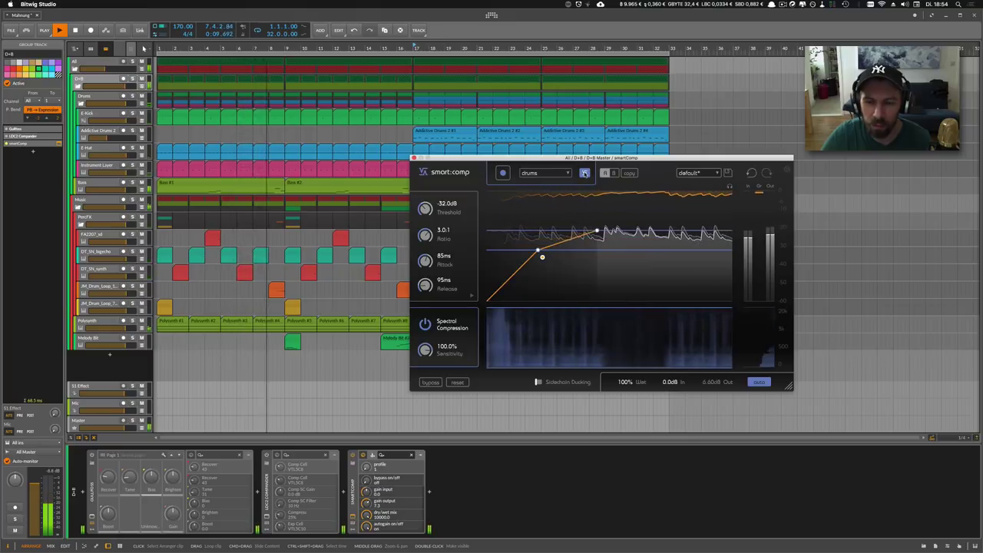
pyautogui.moveTo(584, 173)
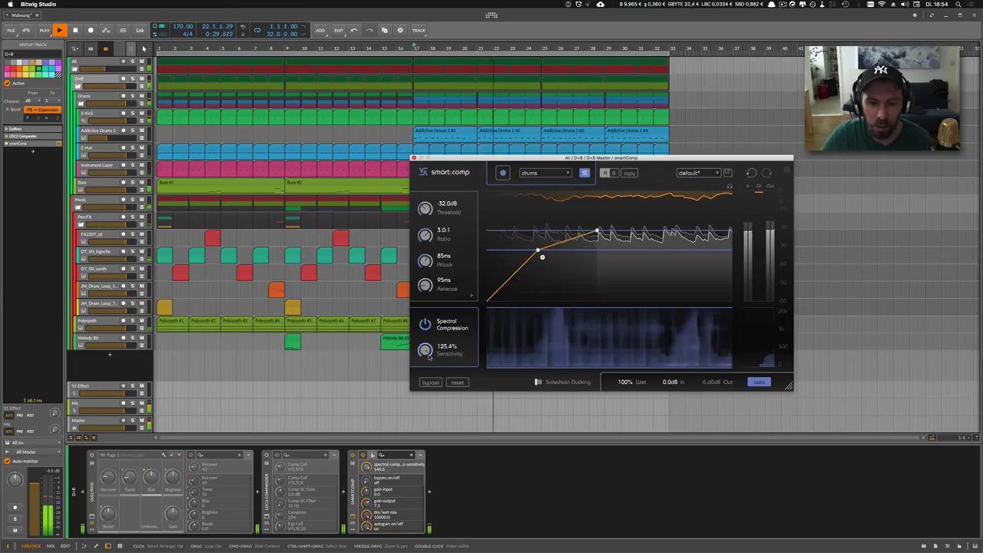
# Toggle D+B smart:comp spectral compression off and back on, leaving sensitivity at 100.0%
pyautogui.click(425, 325)
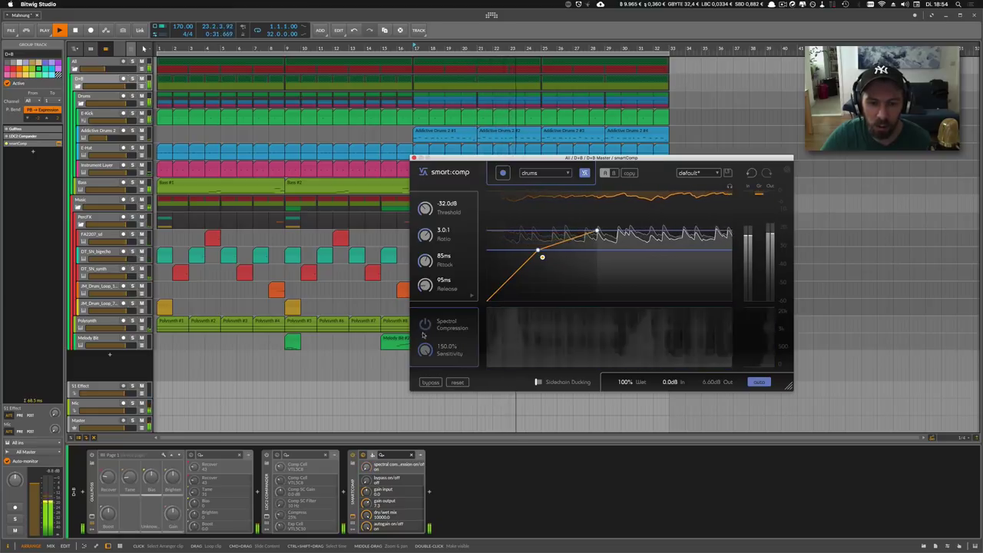
pyautogui.click(424, 325)
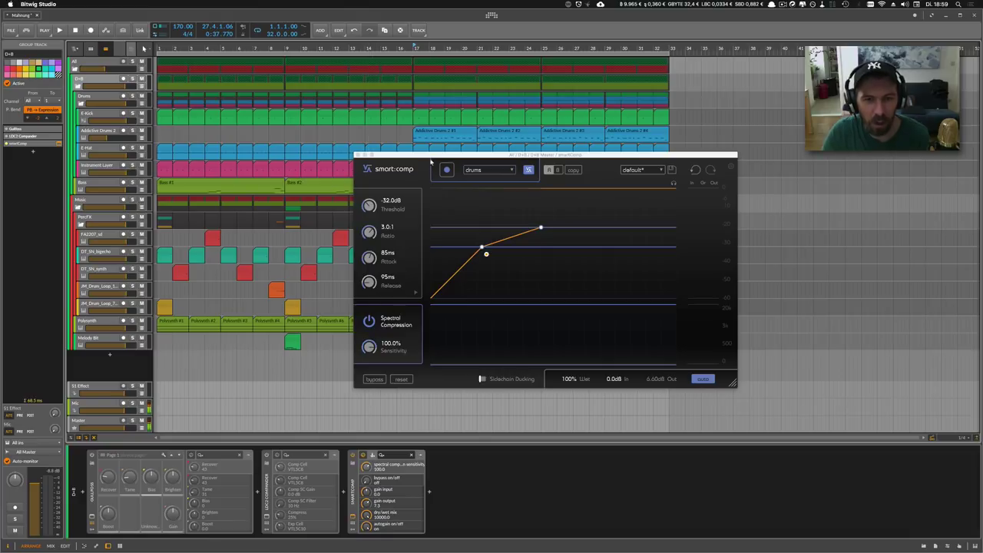
# Move the plugin aside and step through Drums, D+B, then All, showing LDC2 Compander, smartComp, Ozone 8 Elements
pyautogui.moveTo(442, 182); pyautogui.dragTo(378, 167)
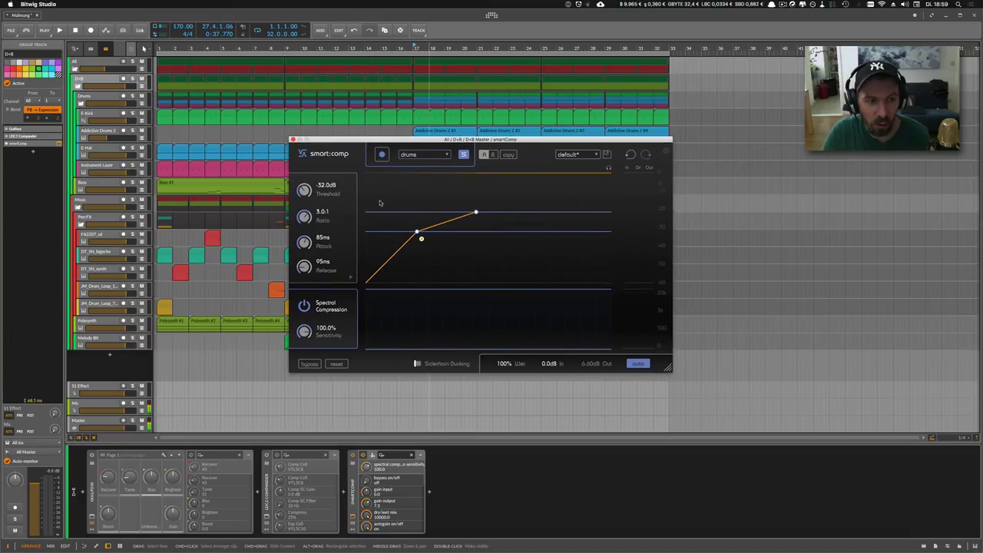
pyautogui.click(96, 90)
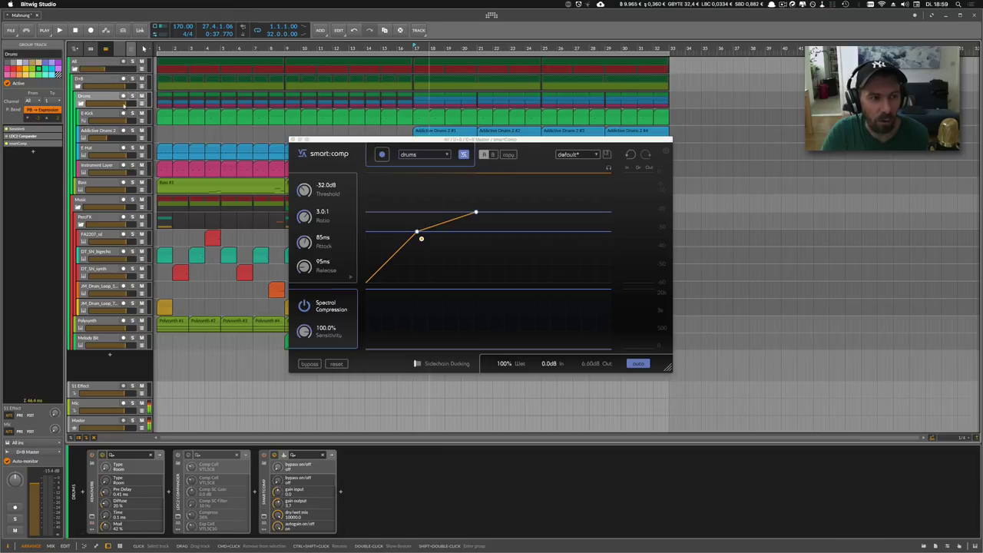
pyautogui.click(91, 81)
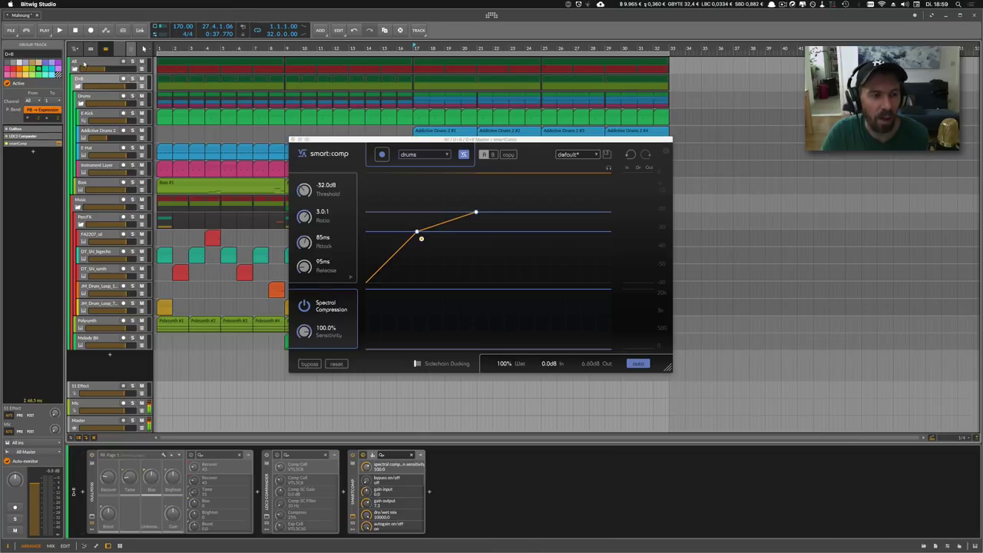
pyautogui.click(84, 64)
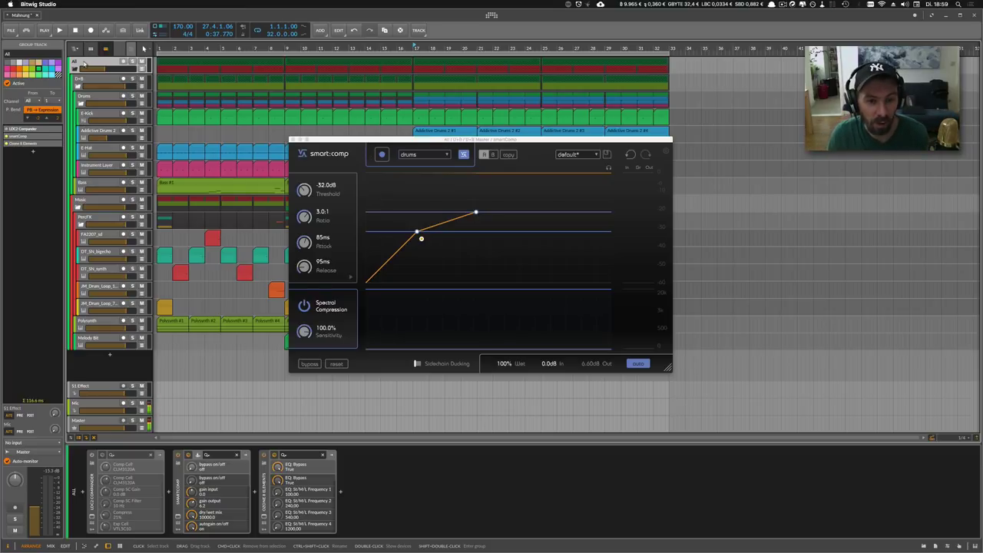
pyautogui.moveTo(367, 141); pyautogui.dragTo(397, 135)
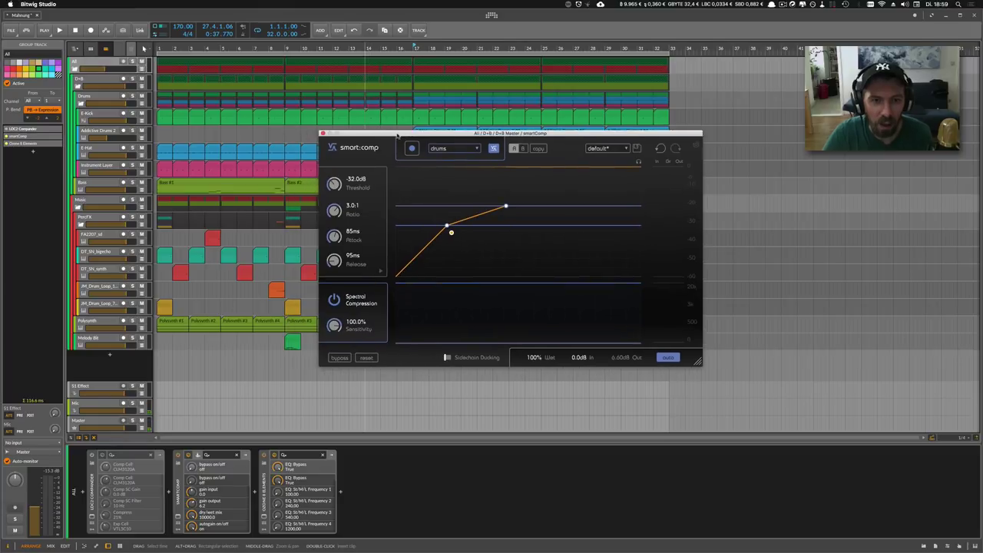
pyautogui.press('super+Tab')
pyautogui.press('super+Tab')
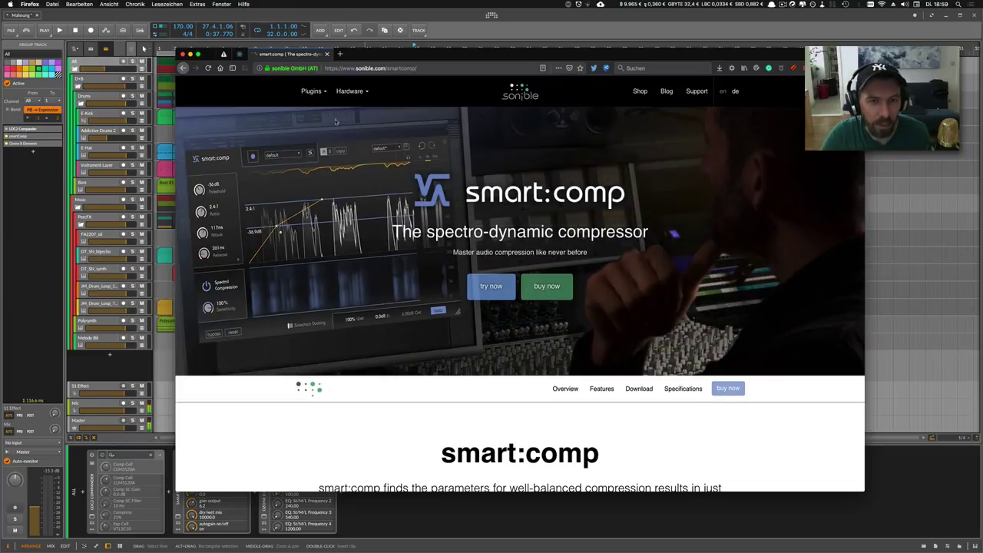
pyautogui.scroll(-15, 413, 232)
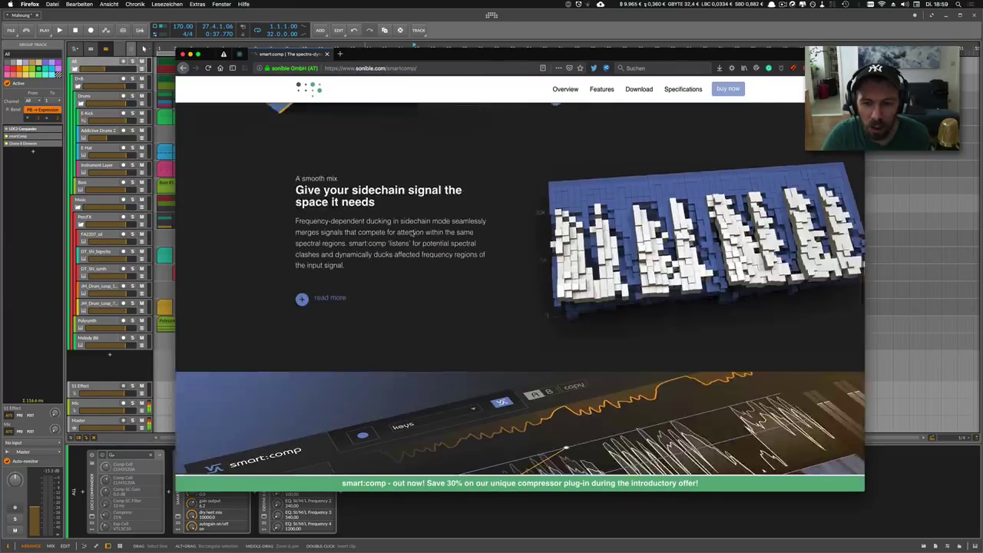
pyautogui.scroll(-15, 413, 233)
pyautogui.scroll(10, 395, 240)
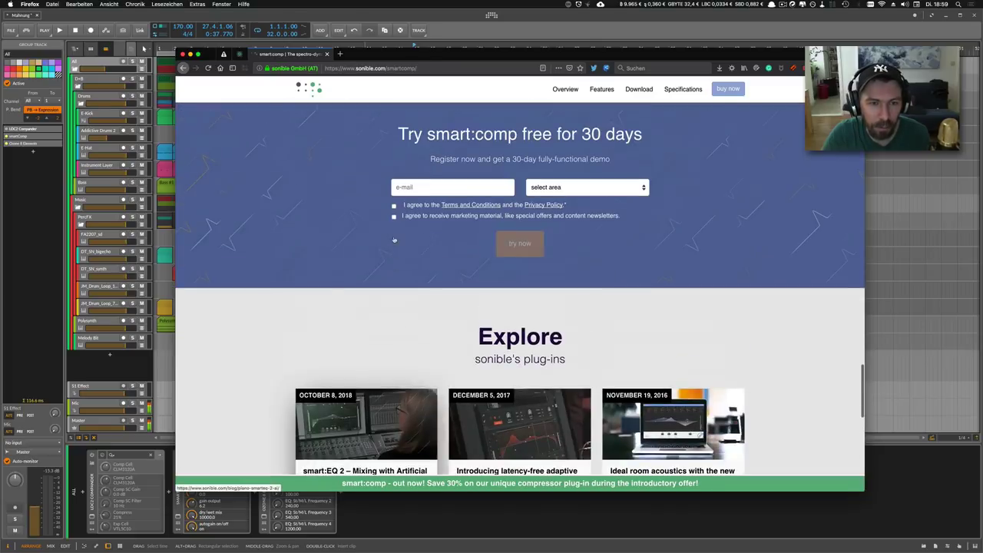
pyautogui.scroll(5, 394, 240)
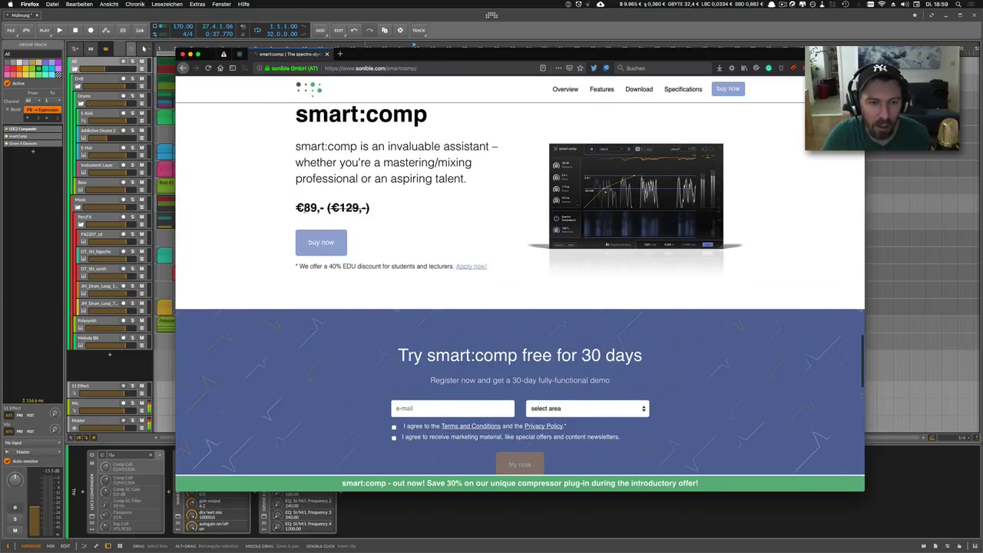
pyautogui.scroll(-15, 310, 223)
pyautogui.scroll(8, 310, 223)
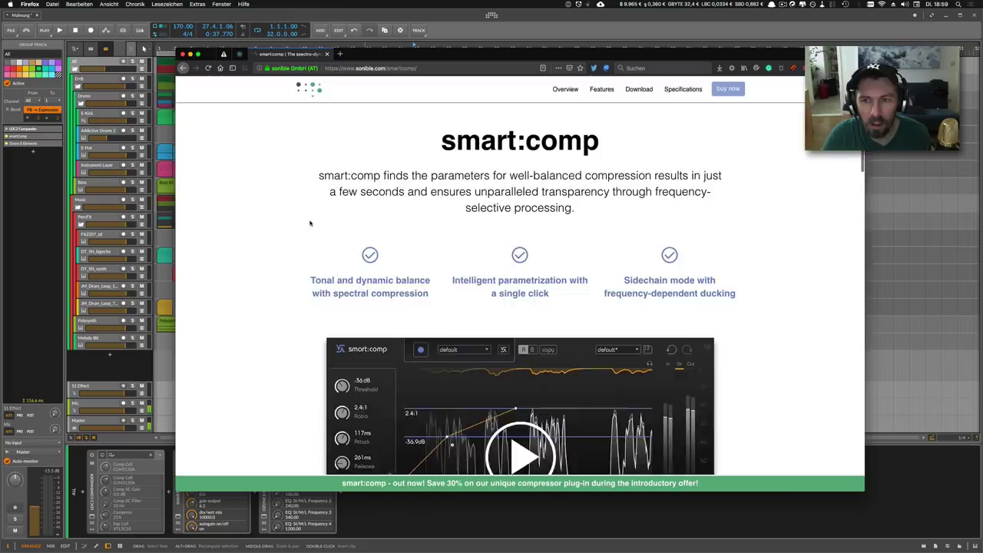
pyautogui.scroll(7, 310, 223)
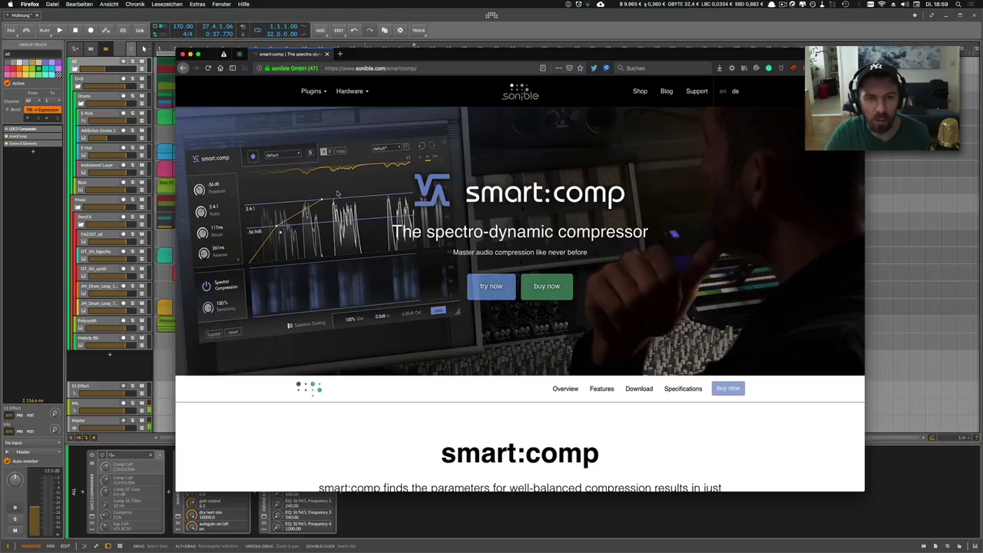
pyautogui.click(47, 186)
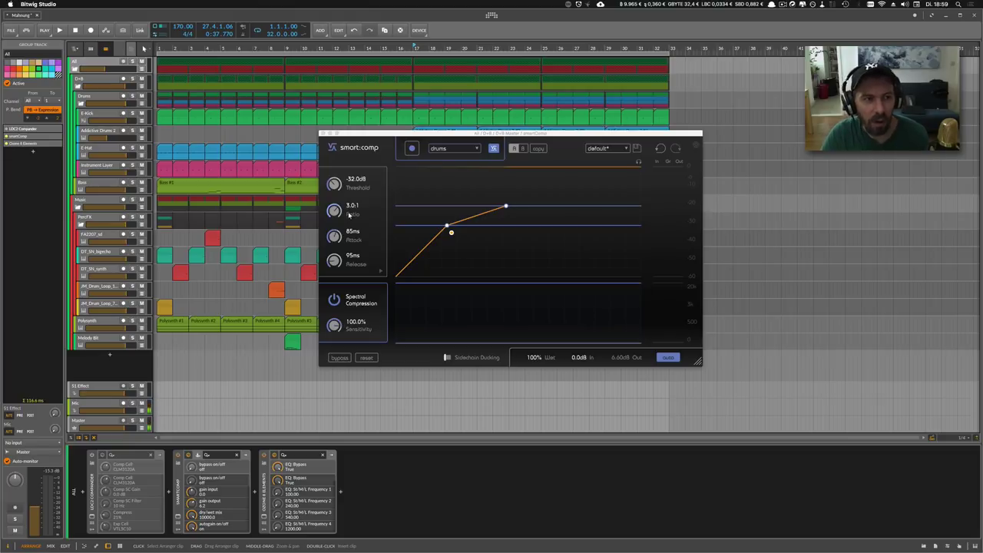
# Nudge the smart:comp window left and close it, revealing the full arrangement and All group's chain
pyautogui.moveTo(369, 134); pyautogui.dragTo(366, 129)
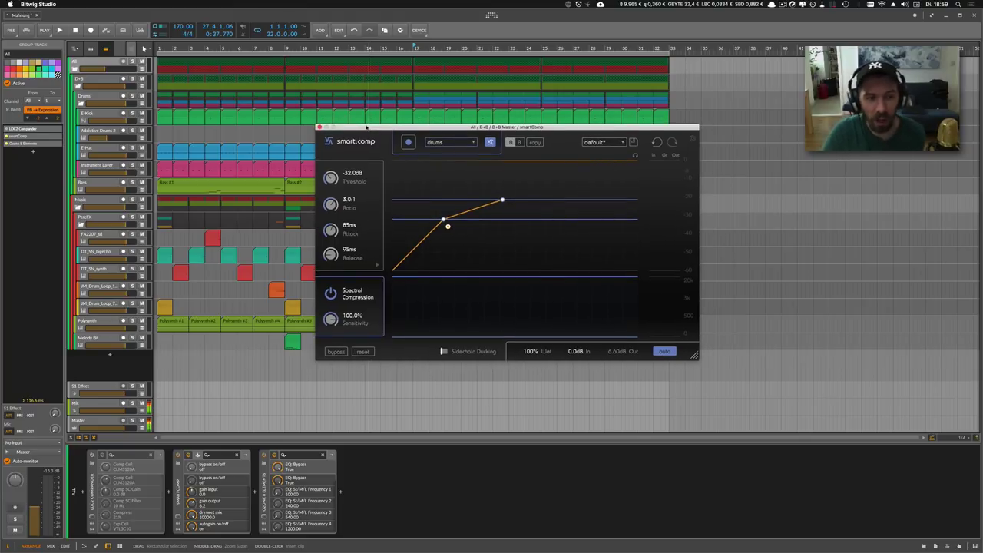
pyautogui.moveTo(365, 127); pyautogui.dragTo(363, 123)
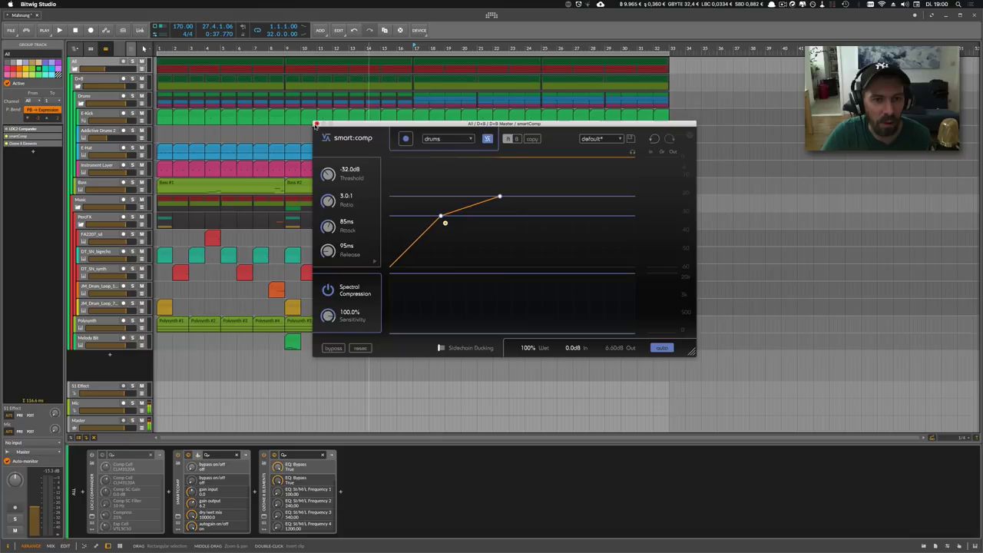
pyautogui.moveTo(340, 125); pyautogui.dragTo(335, 128)
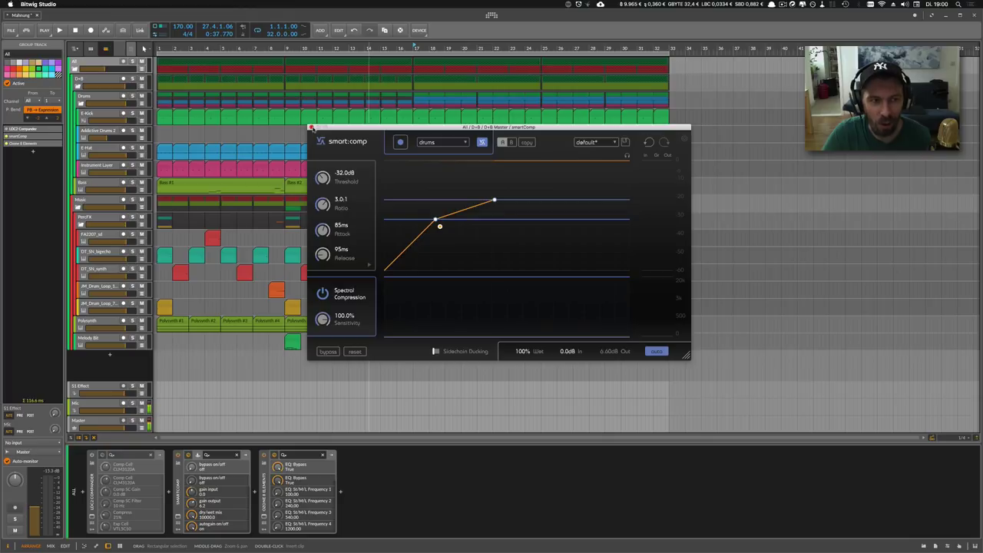
pyautogui.moveTo(311, 127); pyautogui.dragTo(296, 127)
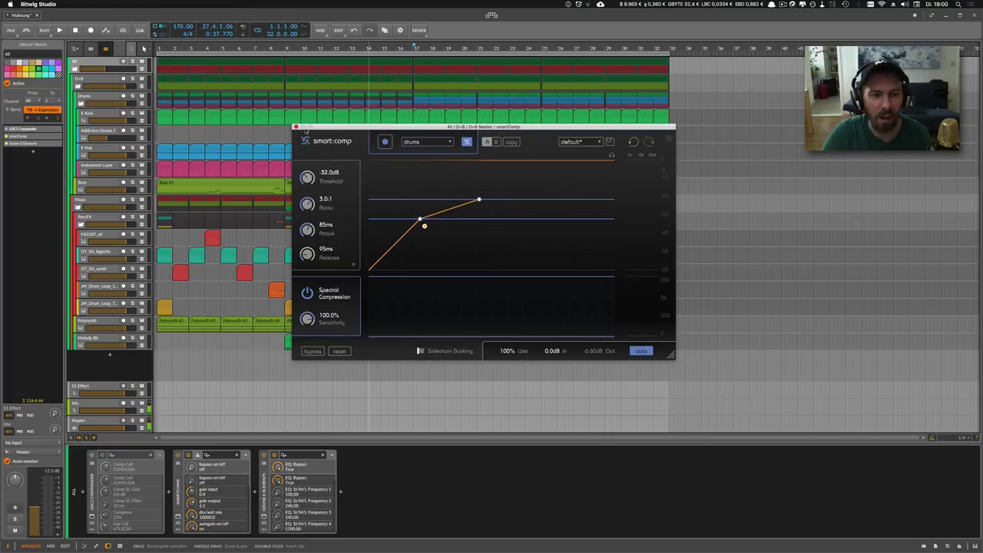
pyautogui.click(296, 128)
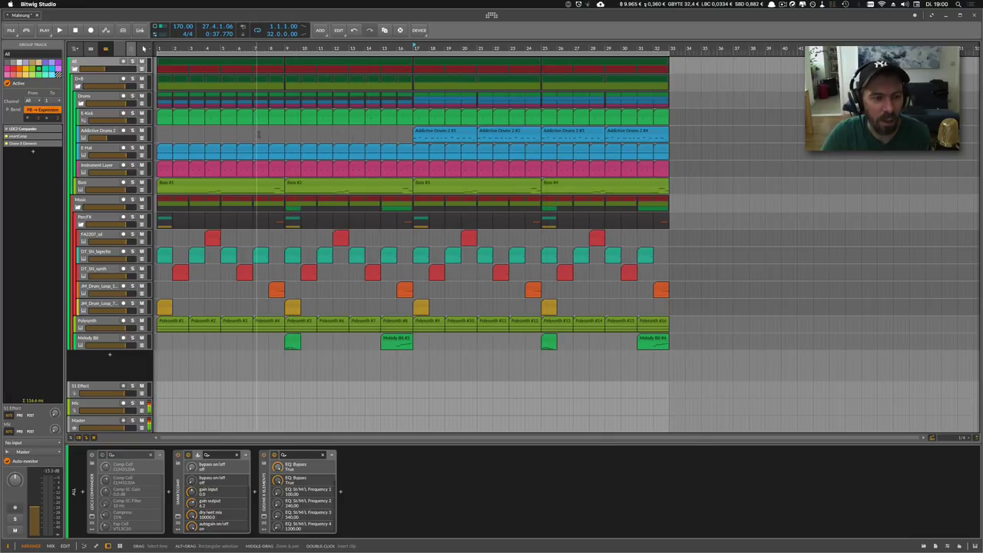
pyautogui.press('super+Tab')
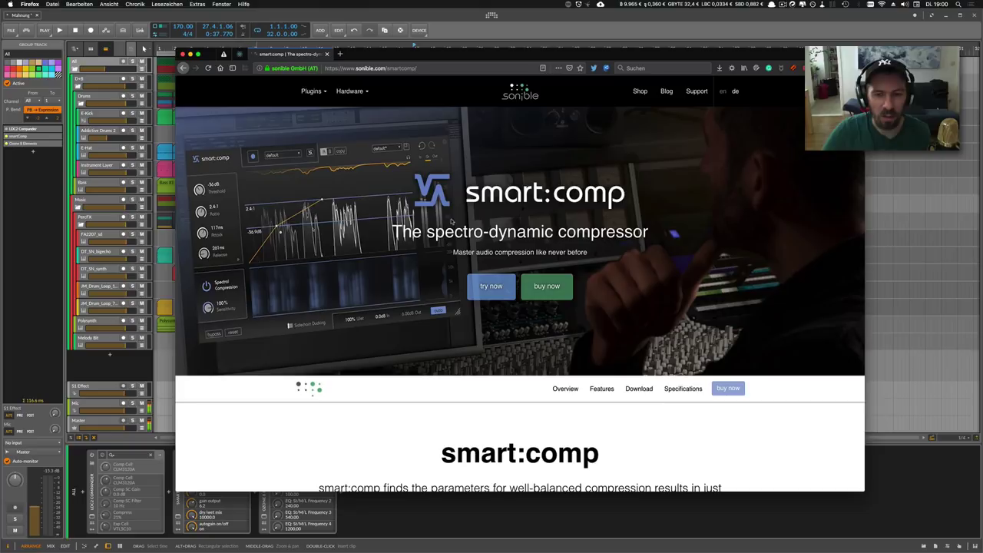
pyautogui.scroll(-5, 451, 223)
pyautogui.scroll(5, 437, 245)
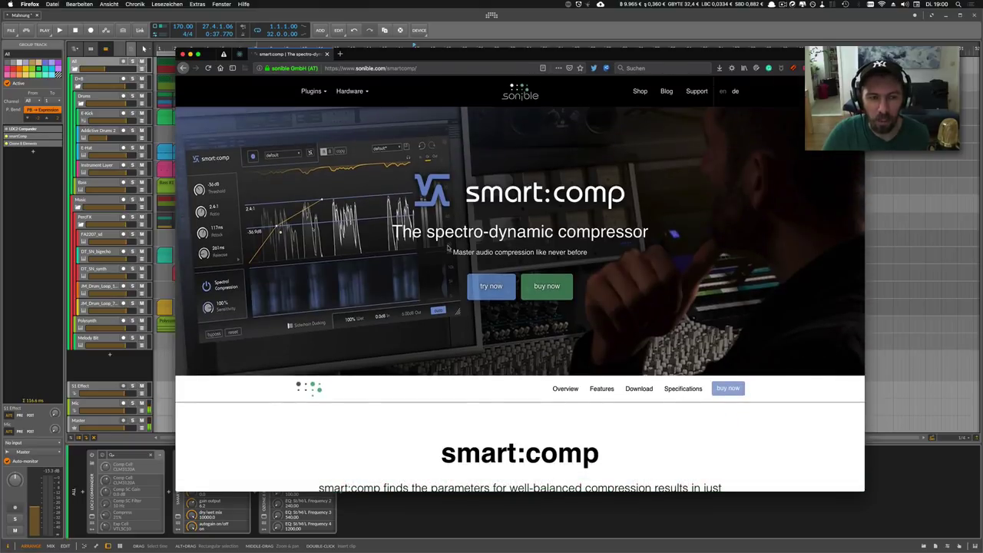
pyautogui.press('super+Tab')
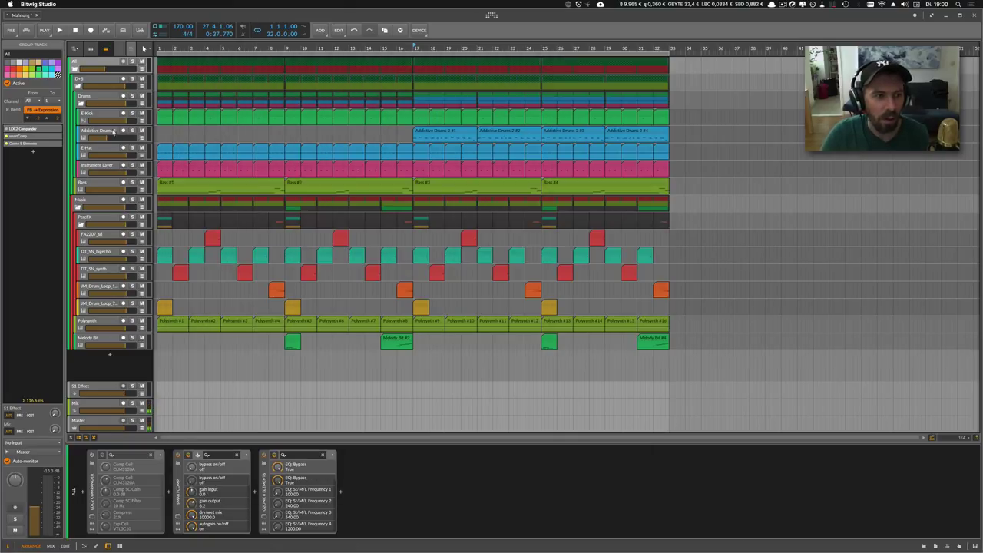
# Select the Drums group and open its smart:comp, keeping drums profile at -36.5dB and 2.9:1
pyautogui.click(95, 113)
pyautogui.click(96, 96)
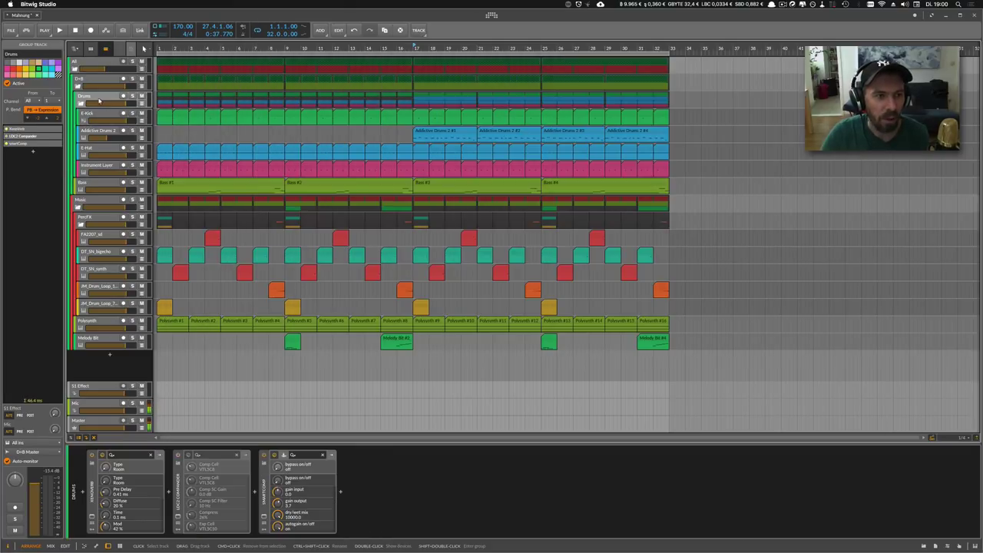
pyautogui.click(265, 519)
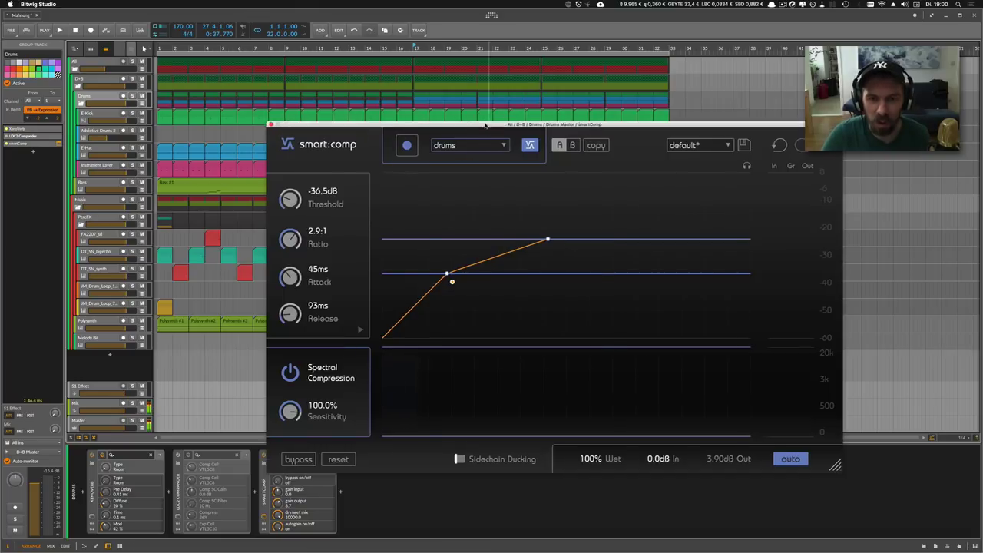
pyautogui.moveTo(482, 129); pyautogui.dragTo(446, 121)
pyautogui.click(430, 137)
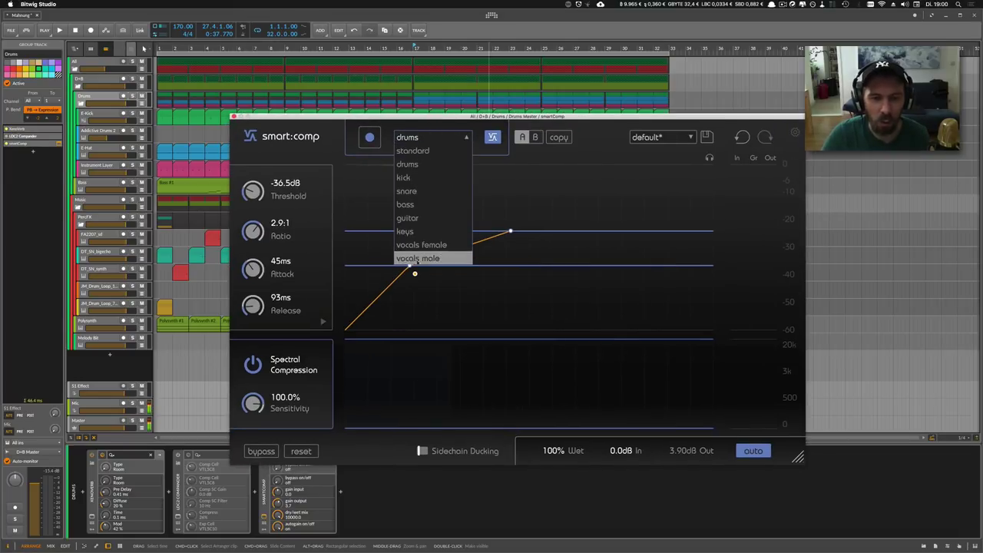
pyautogui.click(418, 127)
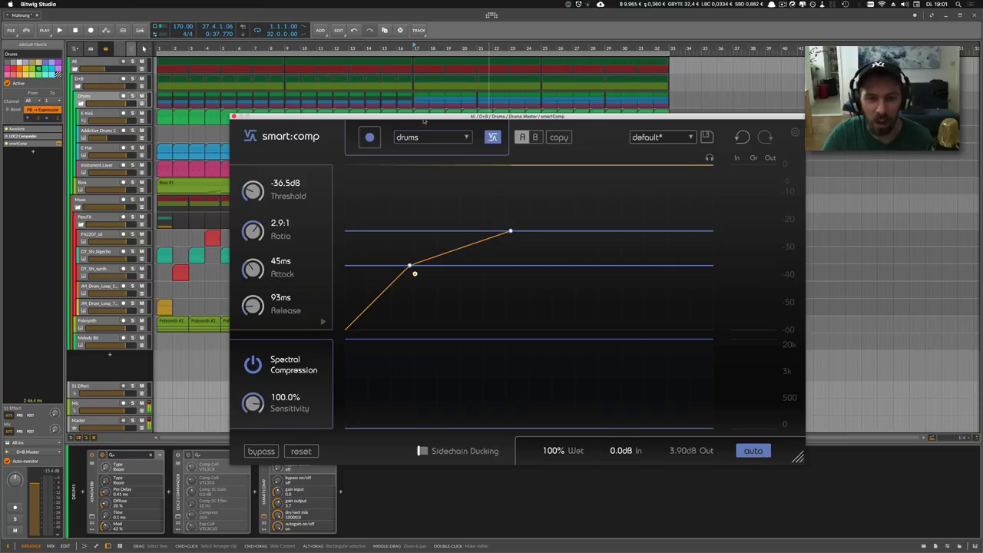
pyautogui.moveTo(417, 125); pyautogui.dragTo(399, 89)
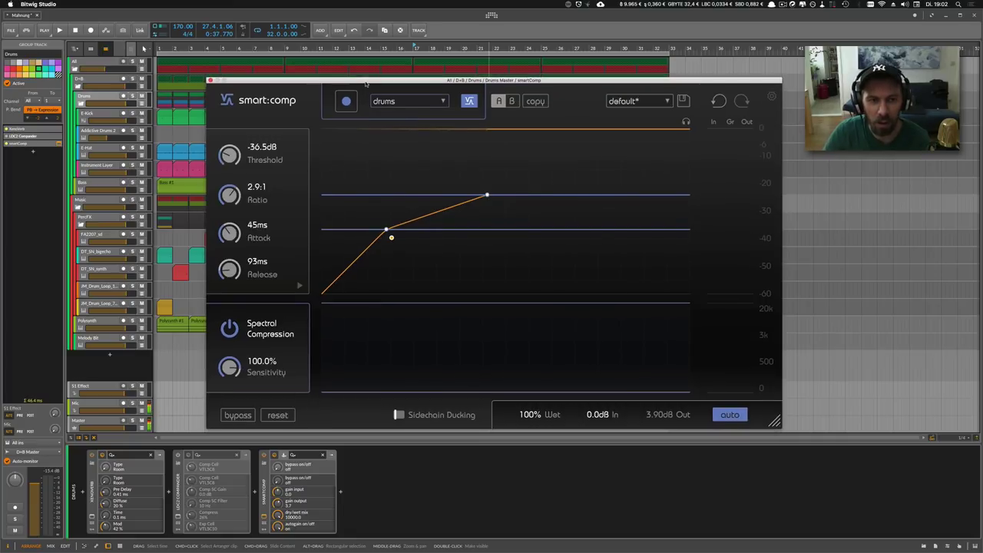
pyautogui.moveTo(277, 83); pyautogui.dragTo(262, 83)
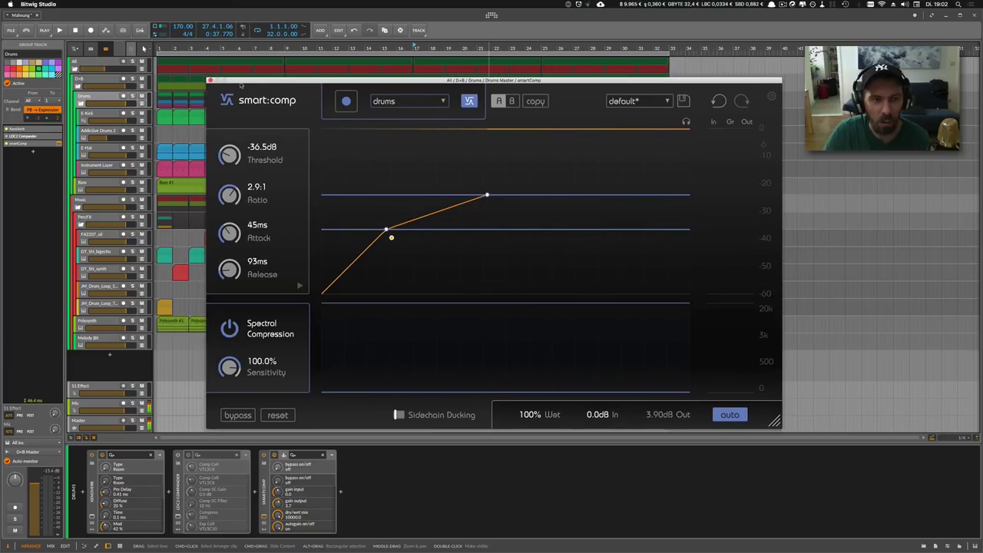